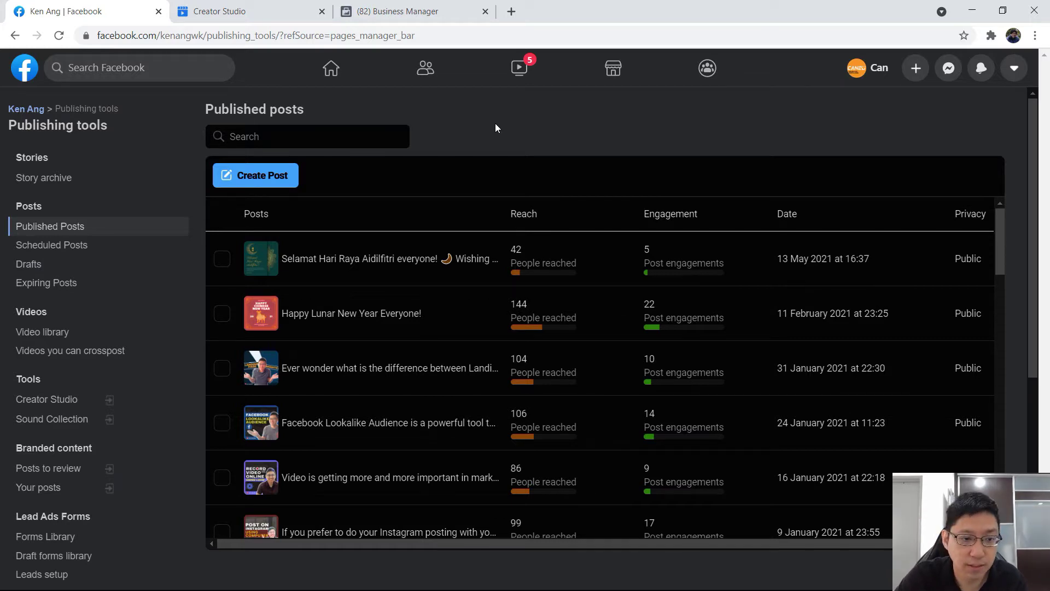
Step: Open Creator Studio from the page's publishing tools and look through the chooser of pages to view
scroll(113, 304, "down", 1)
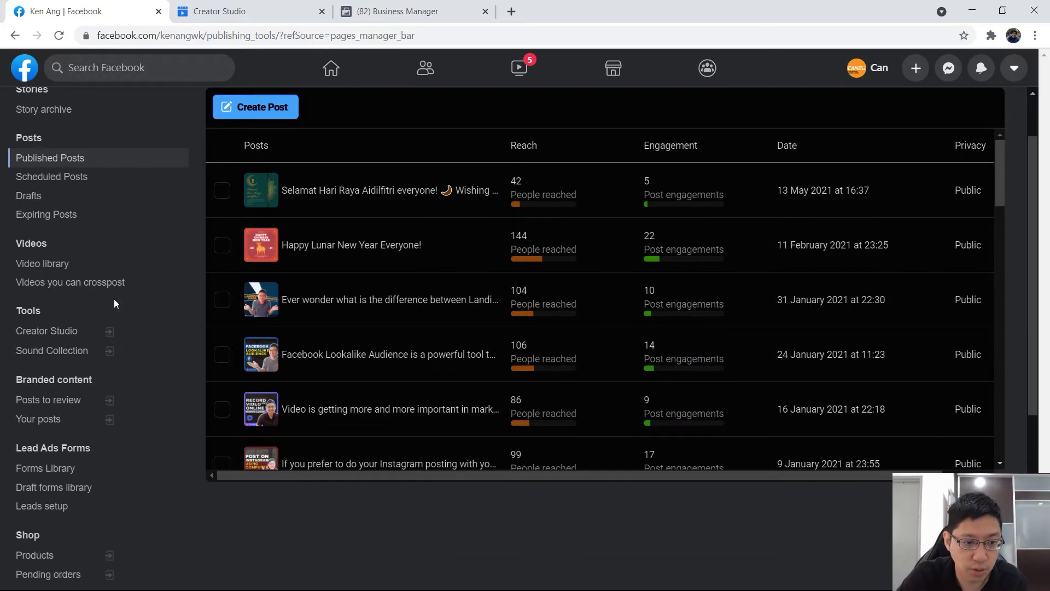
left_click(75, 335)
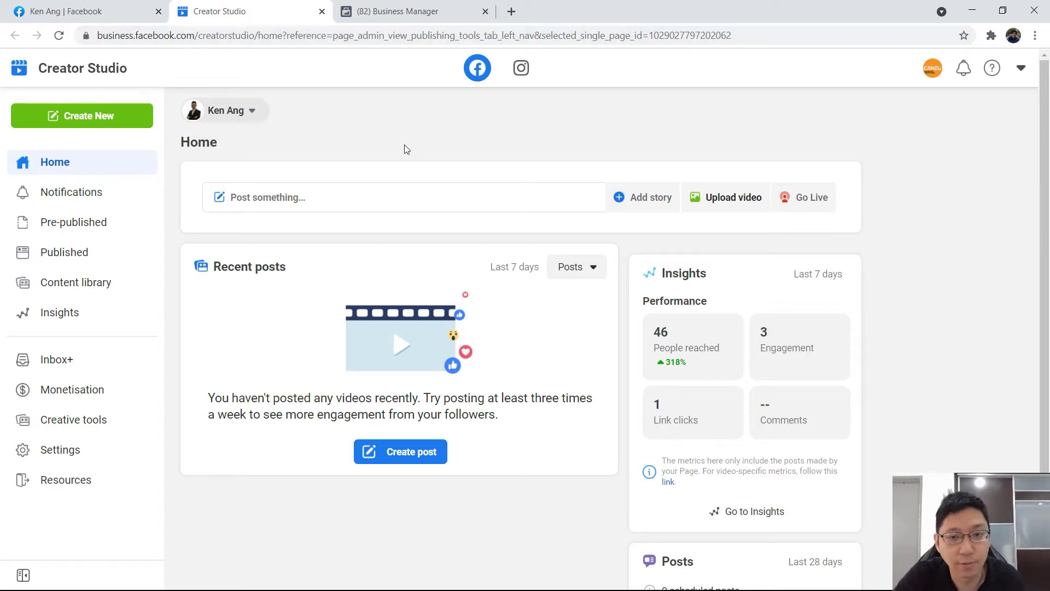
left_click(251, 111)
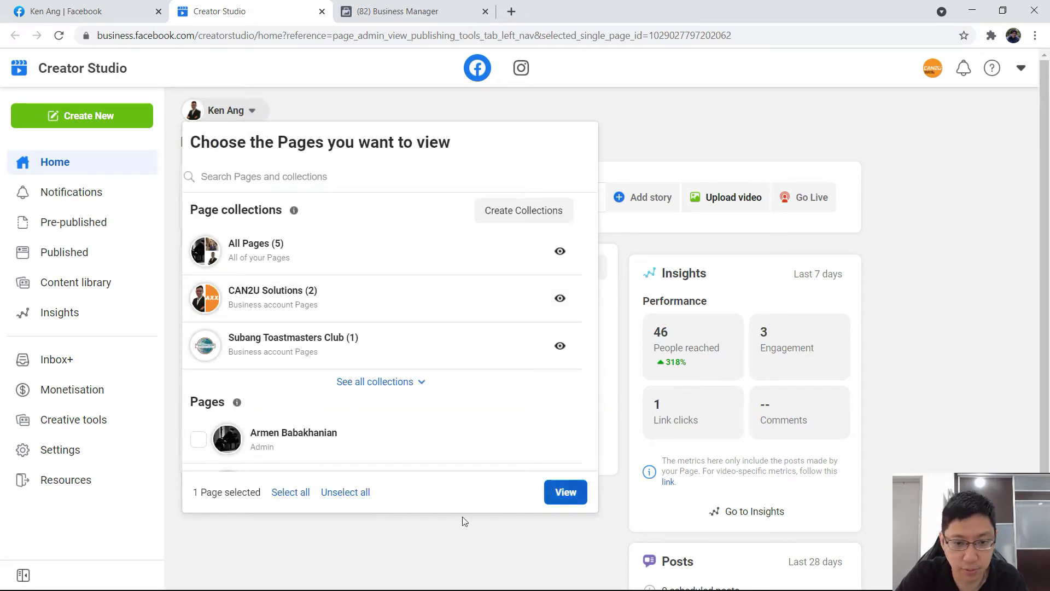
left_click(713, 148)
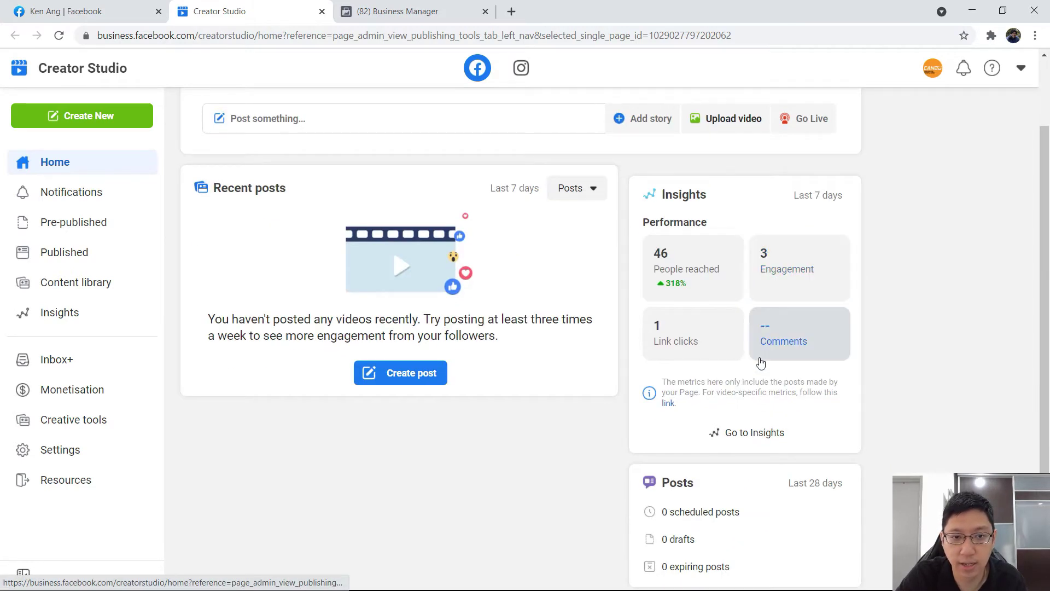
Step: Look through the notifications and the lists of pre-published and published posts in Creator Studio
left_click(66, 197)
left_click(69, 228)
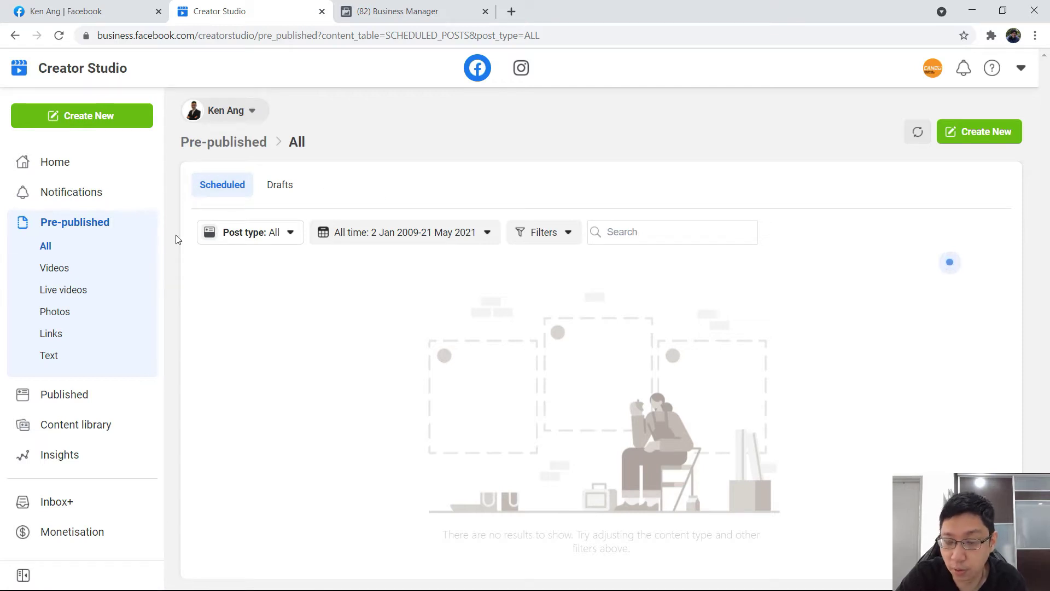
scroll(117, 279, "down", 2)
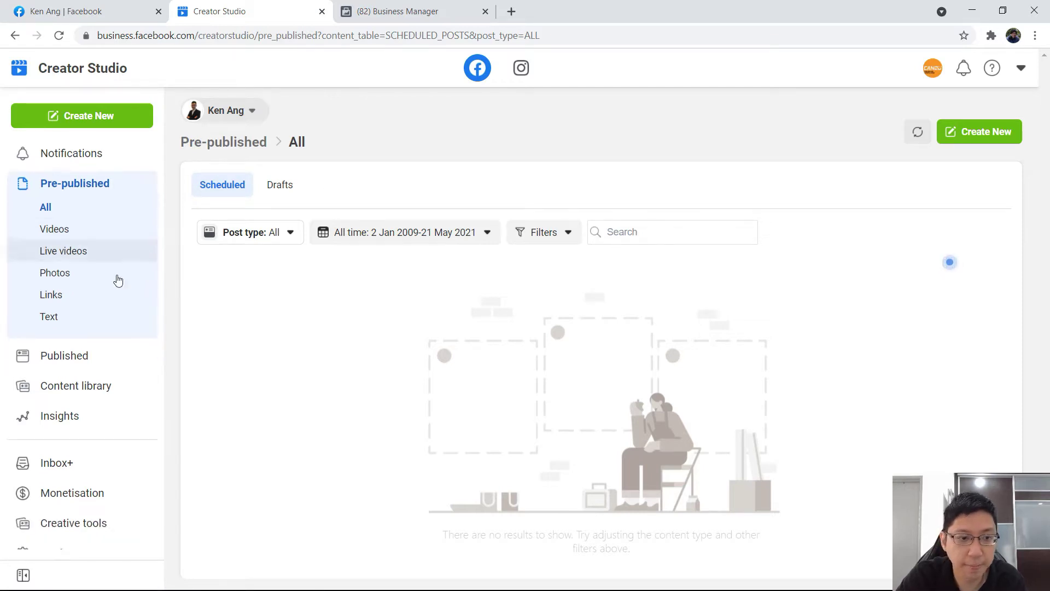
left_click(104, 335)
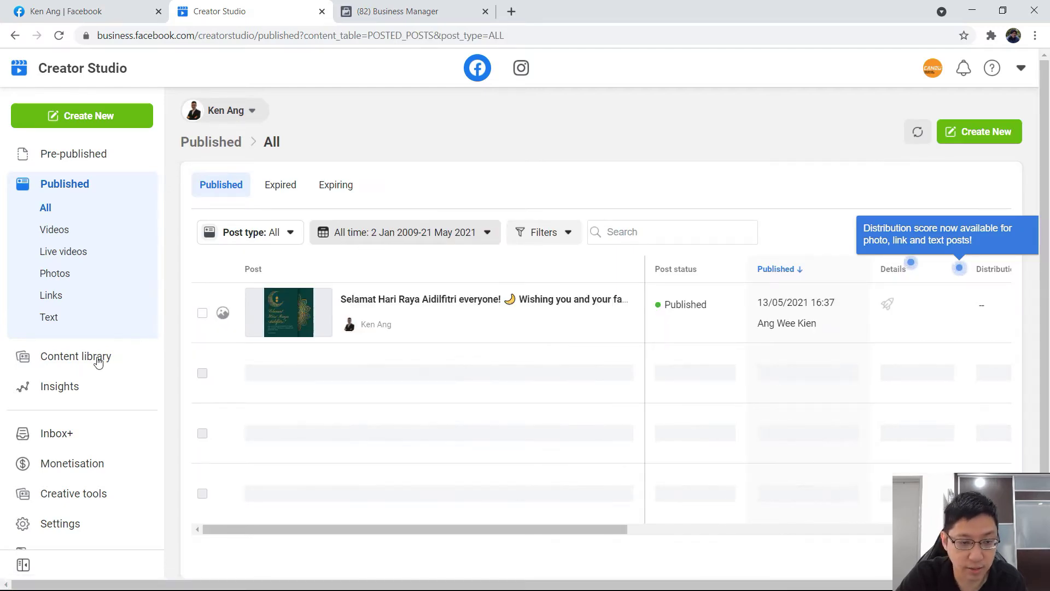
Step: View the content library's posts and the list of videos you can crosspost
left_click(98, 362)
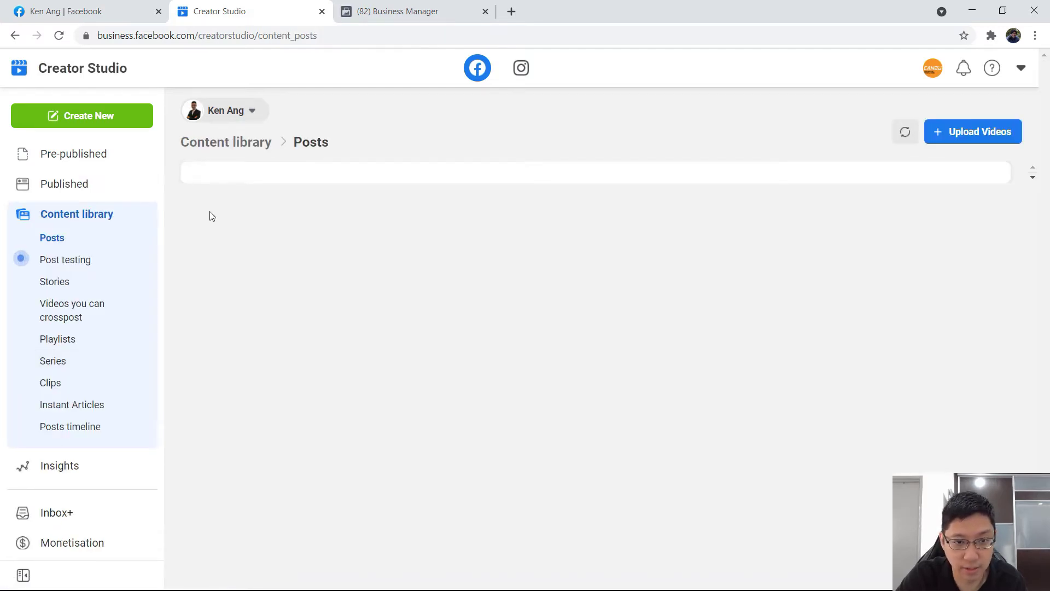
scroll(598, 305, "down", 1)
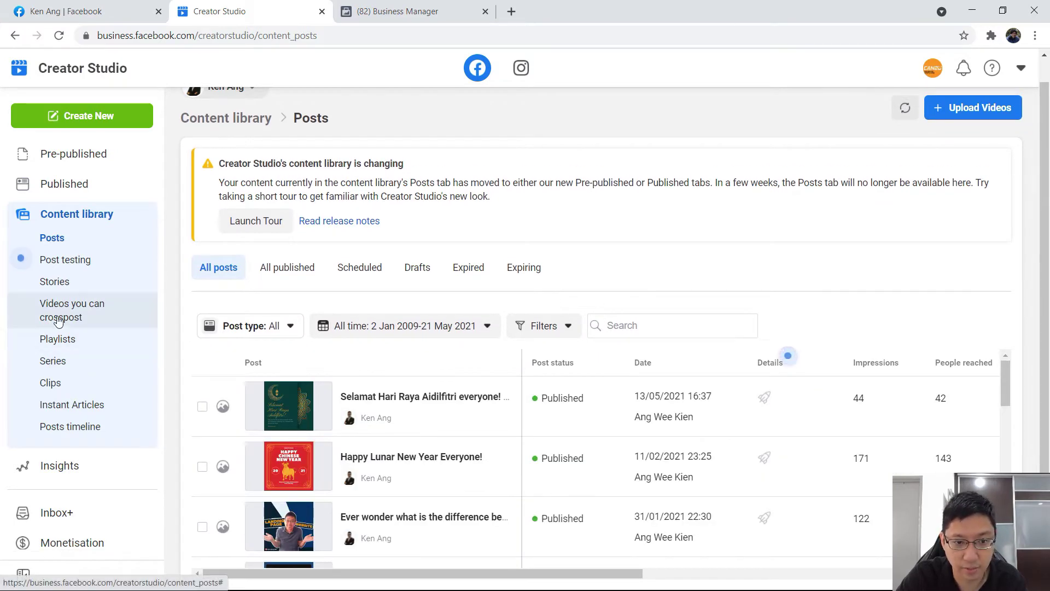
left_click(64, 320)
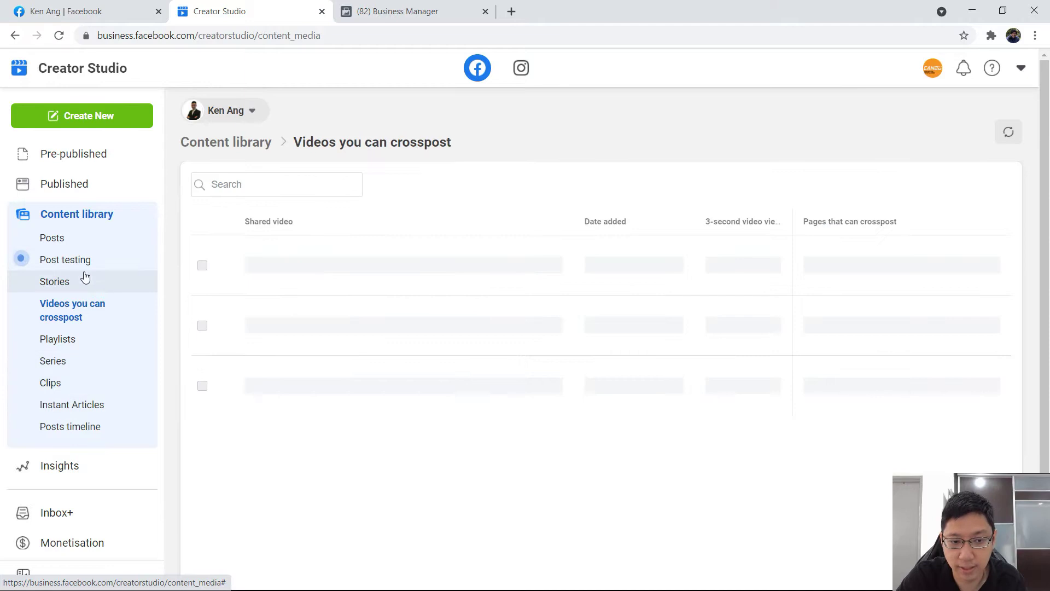
scroll(383, 387, "down", 1)
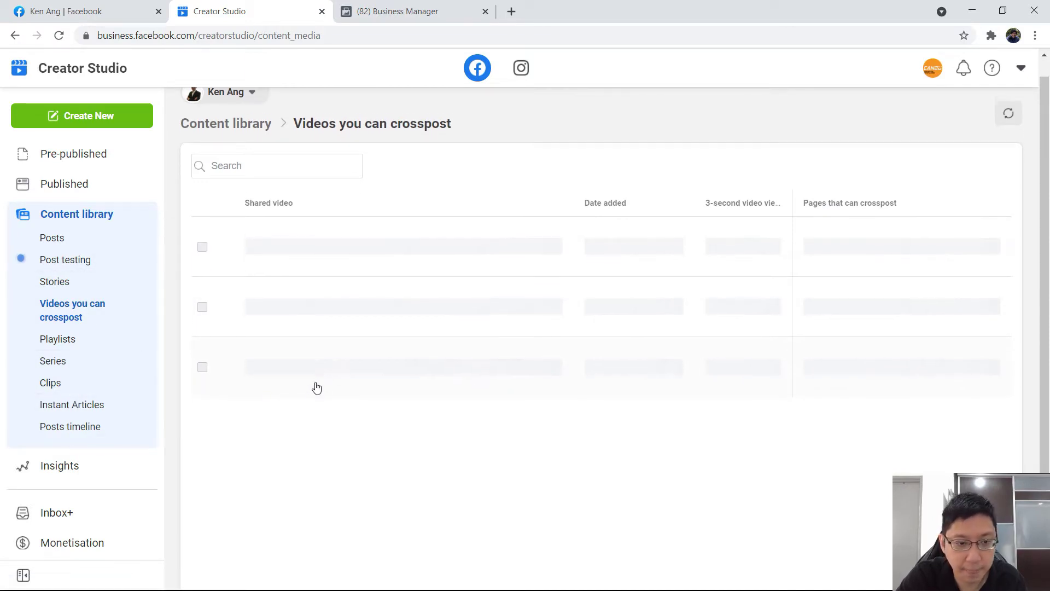
Step: View the video performance insights in Creator Studio, and the insights overview on the Facebook page for comparison
left_click(21, 471)
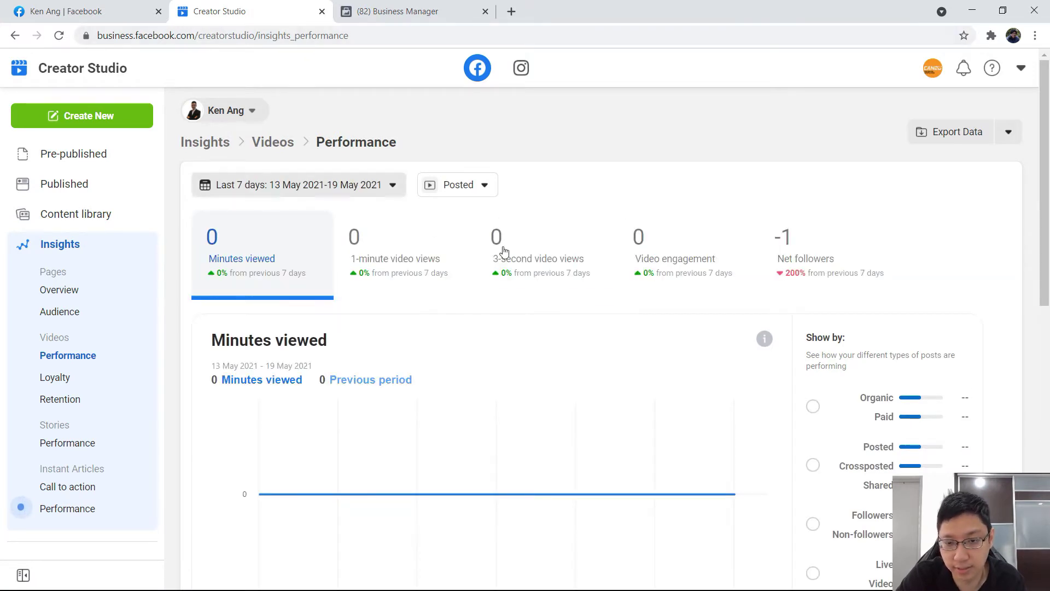
scroll(436, 249, "down", 4)
left_click(119, 9)
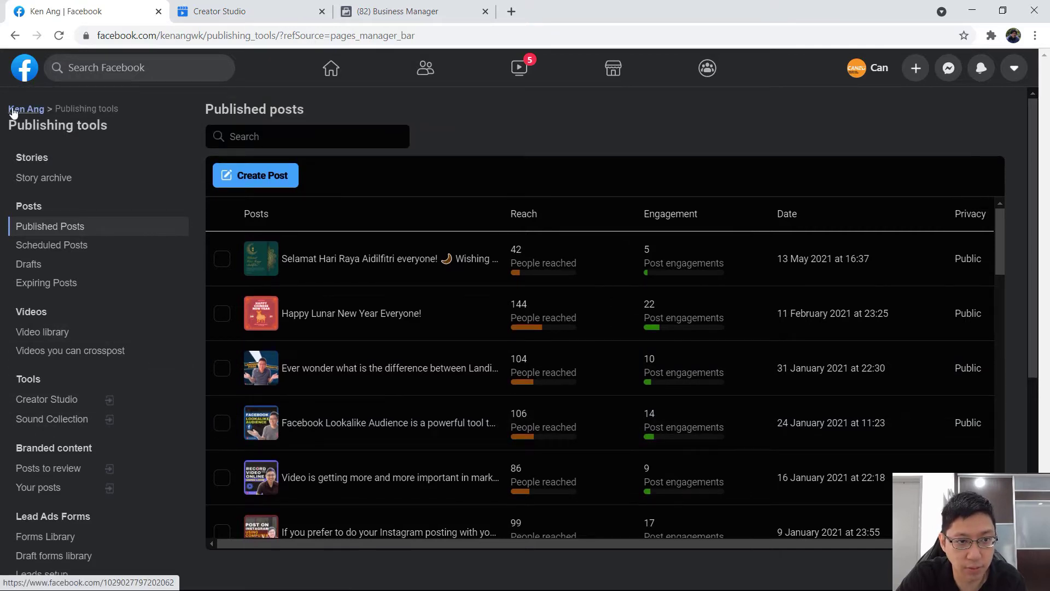
left_click(40, 117)
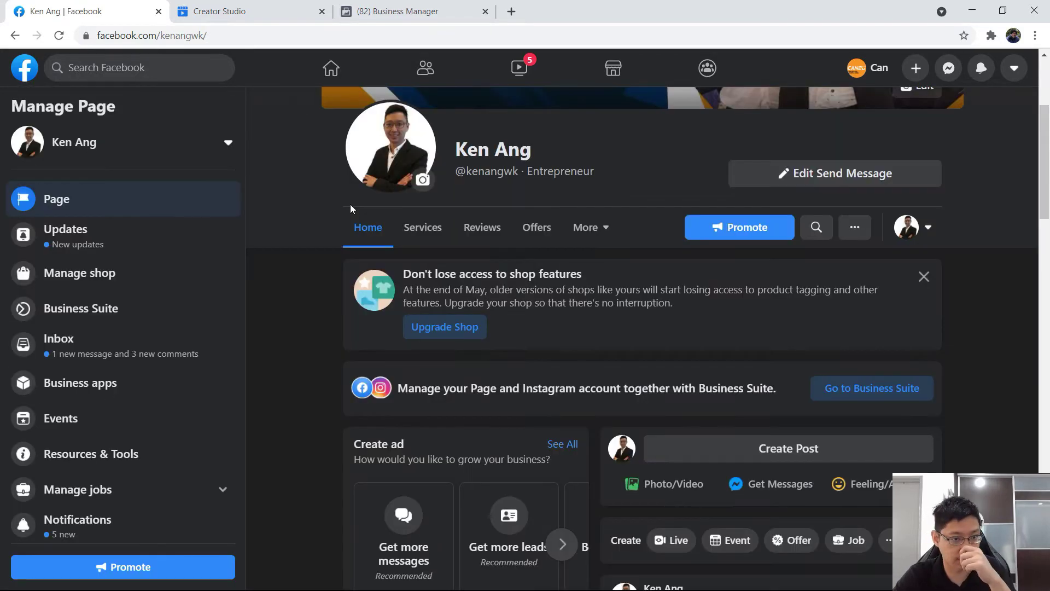
left_click(113, 343)
scroll(607, 306, "down", 2)
scroll(612, 313, "up", 5)
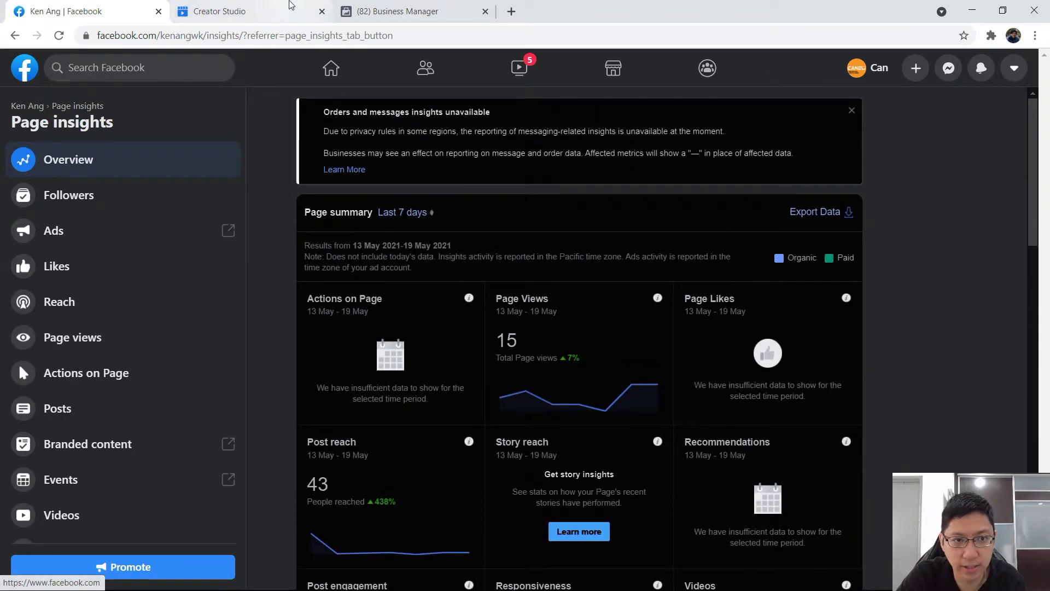
Step: Compare the date range options of Creator Studio's video performance insights with those of the Facebook page summary
left_click(219, 11)
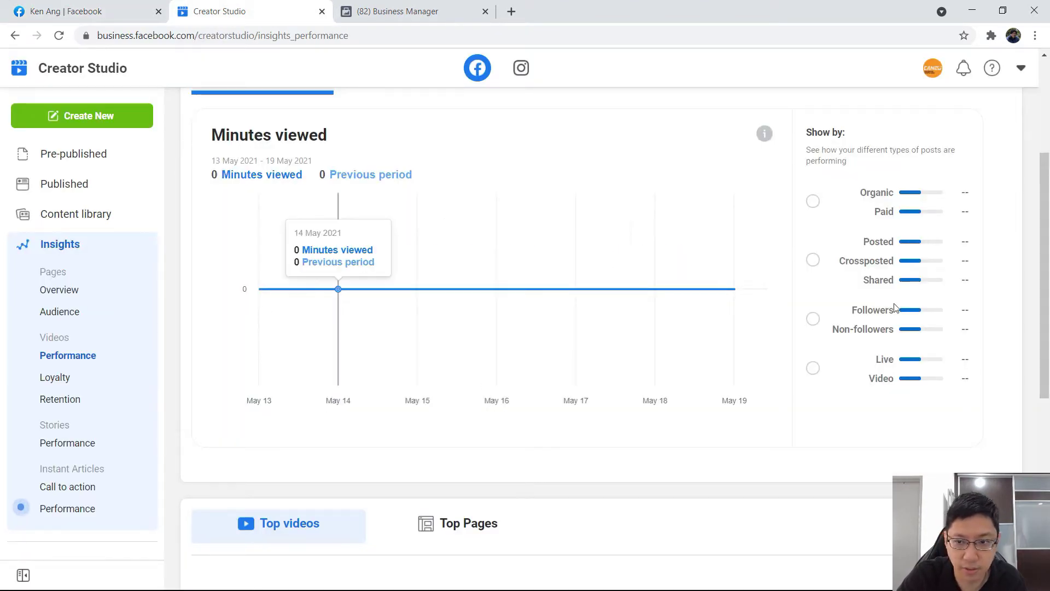
scroll(872, 316, "up", 4)
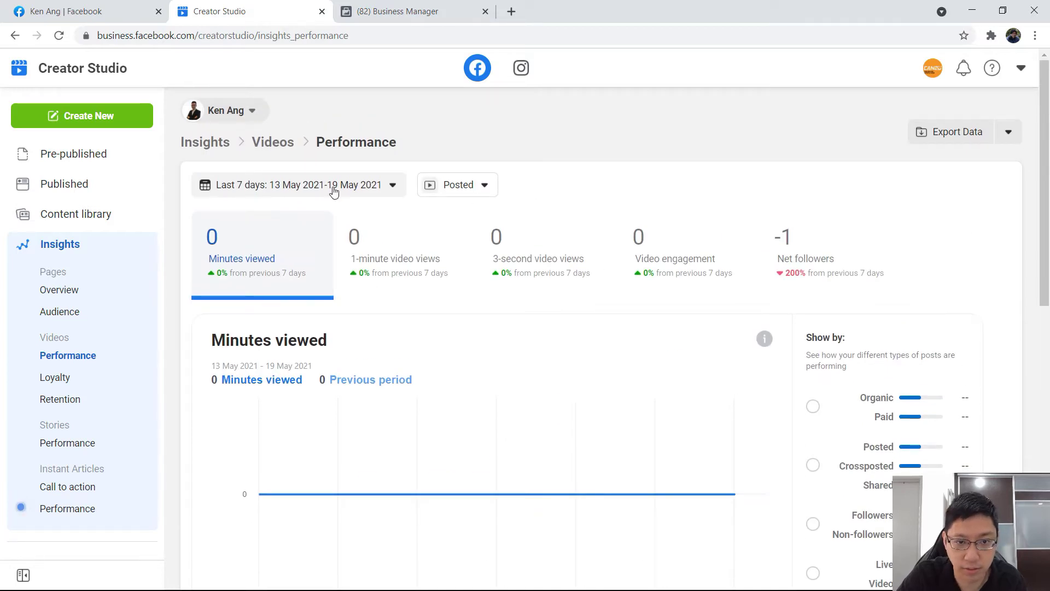
left_click(365, 185)
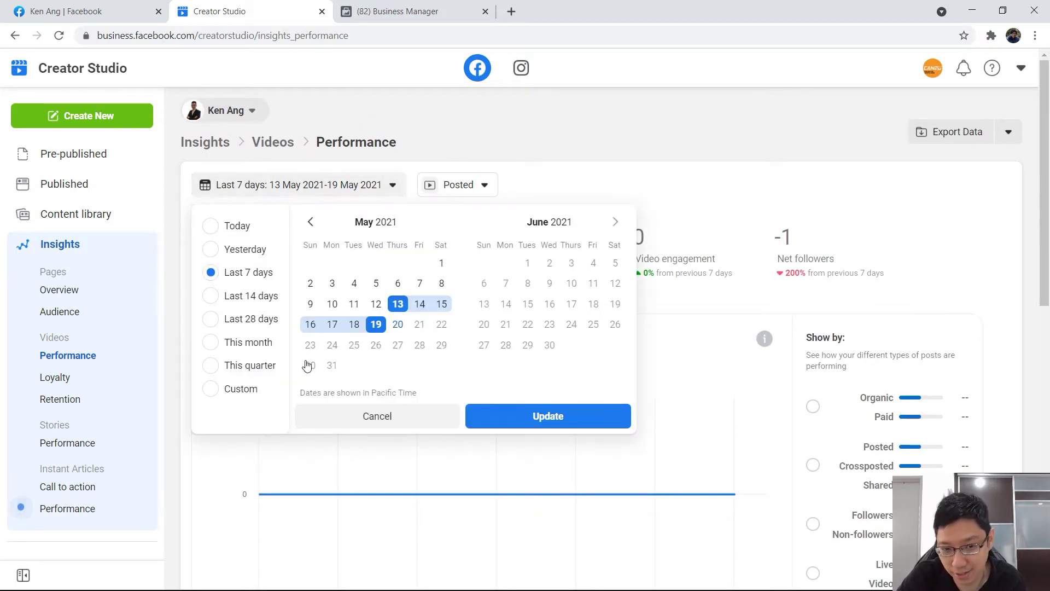
left_click(681, 122)
left_click(59, 7)
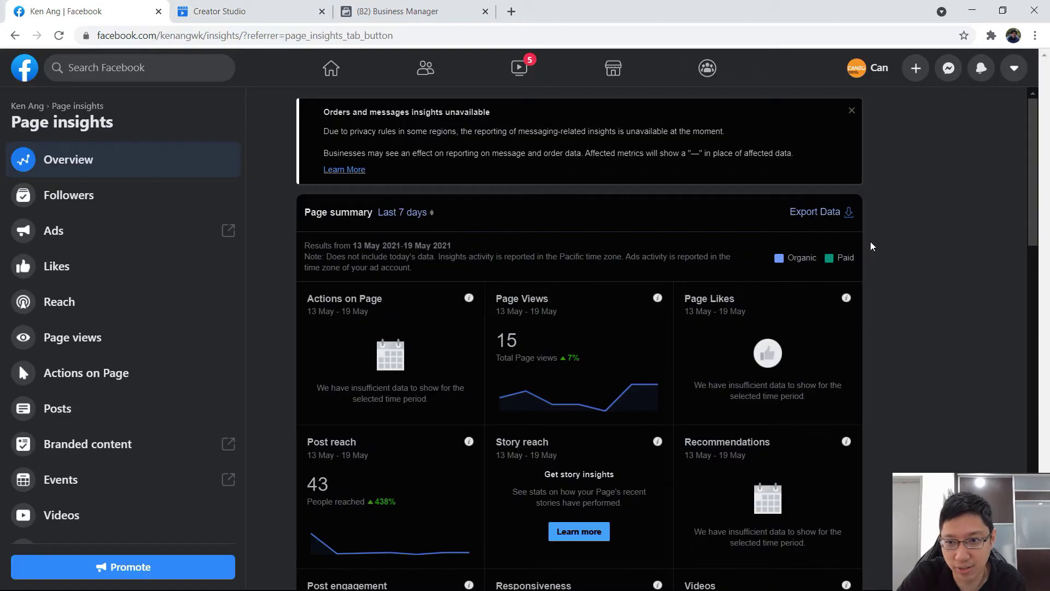
left_click(430, 213)
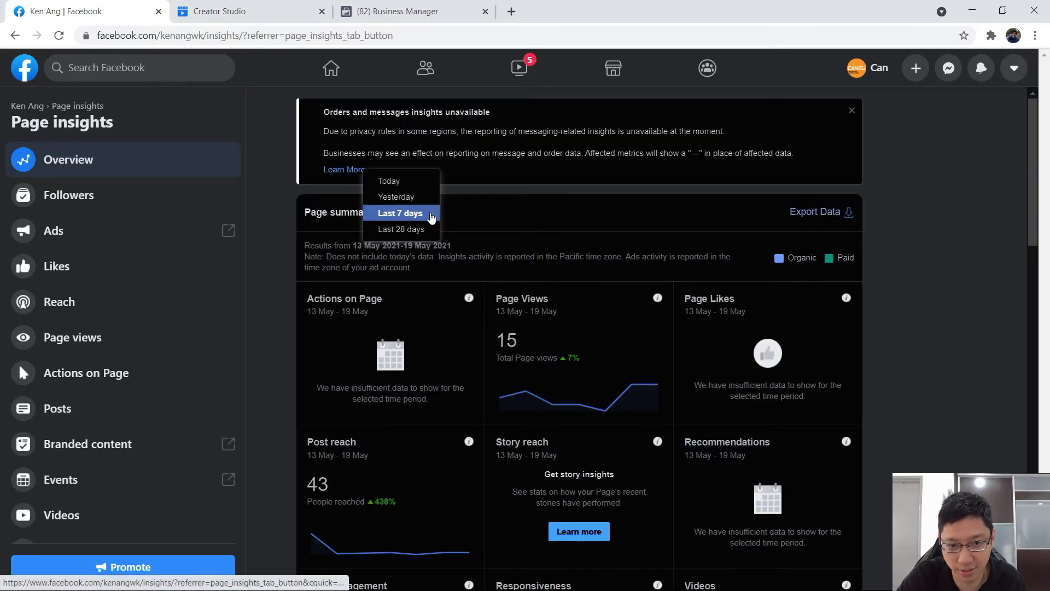
Step: Switch back to Creator Studio and examine the video performance chart, the top videos section and the available insights categories
left_click(237, 10)
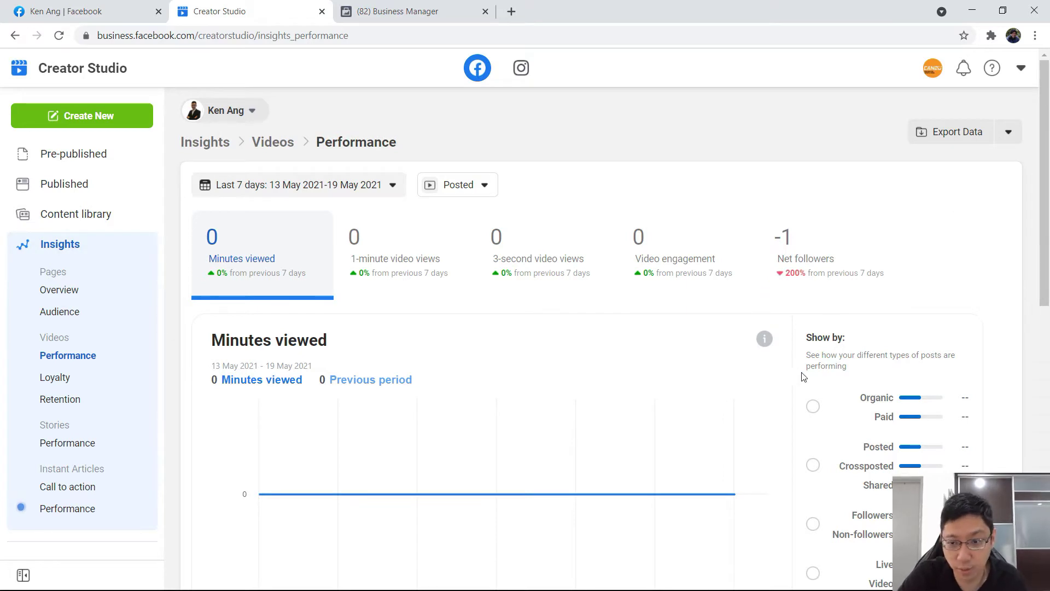
scroll(797, 363, "down", 7)
scroll(66, 345, "down", 1)
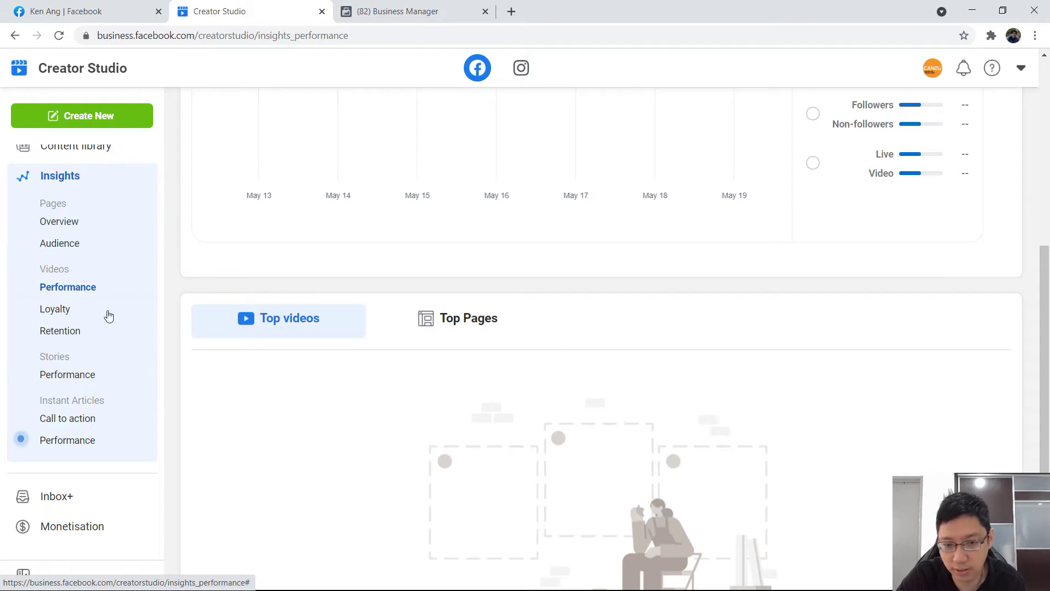
scroll(105, 295, "up", 1)
scroll(208, 388, "up", 7)
scroll(187, 304, "down", 5)
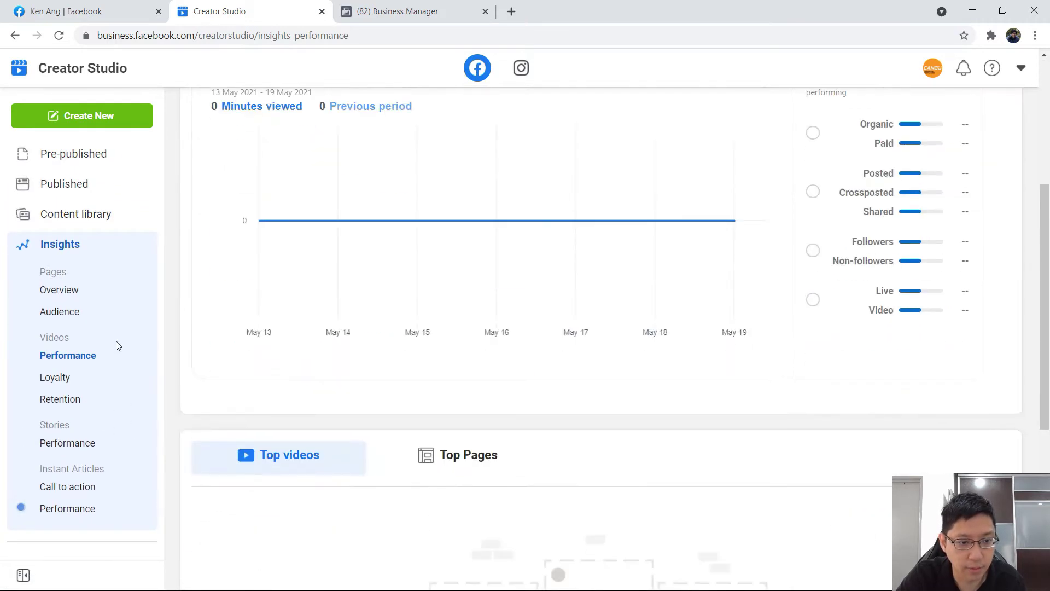
scroll(110, 355, "down", 2)
Step: View Inbox+ and the page eligibility information under Monetisation with Facebook
left_click(66, 418)
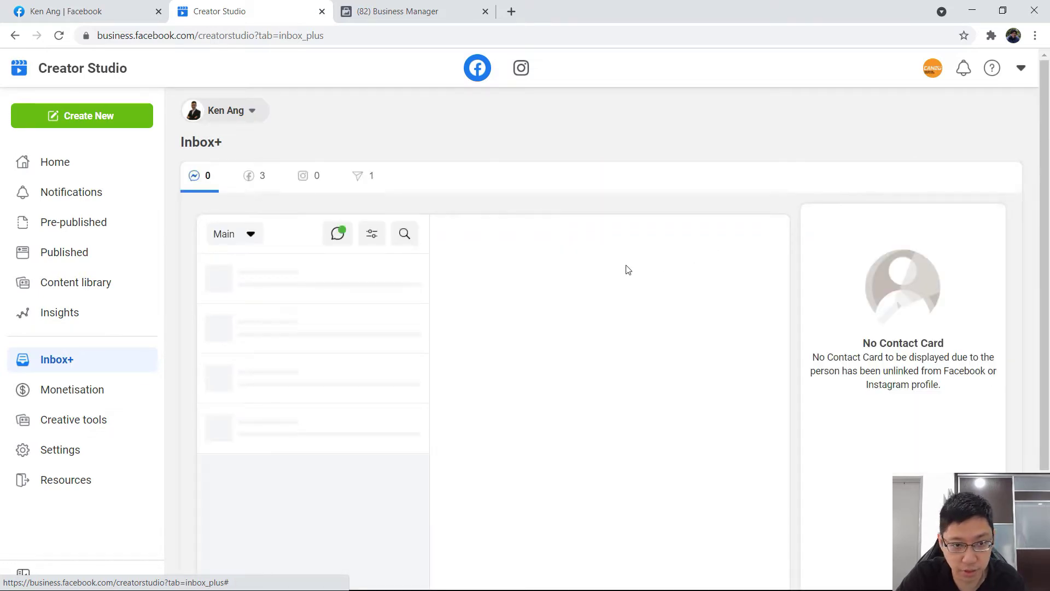
left_click(103, 391)
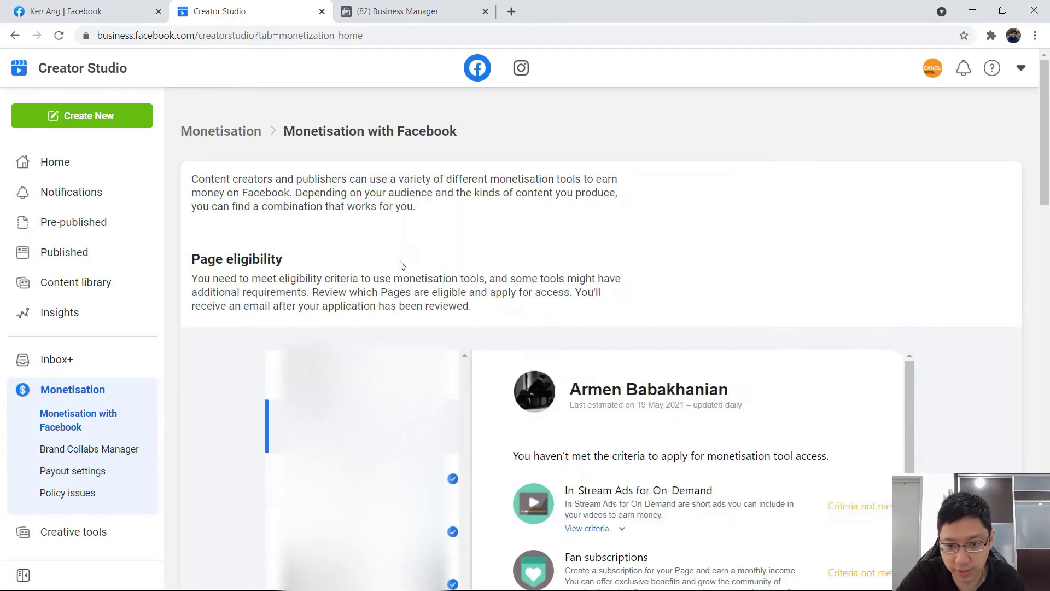
scroll(403, 243, "down", 1)
scroll(358, 256, "up", 1)
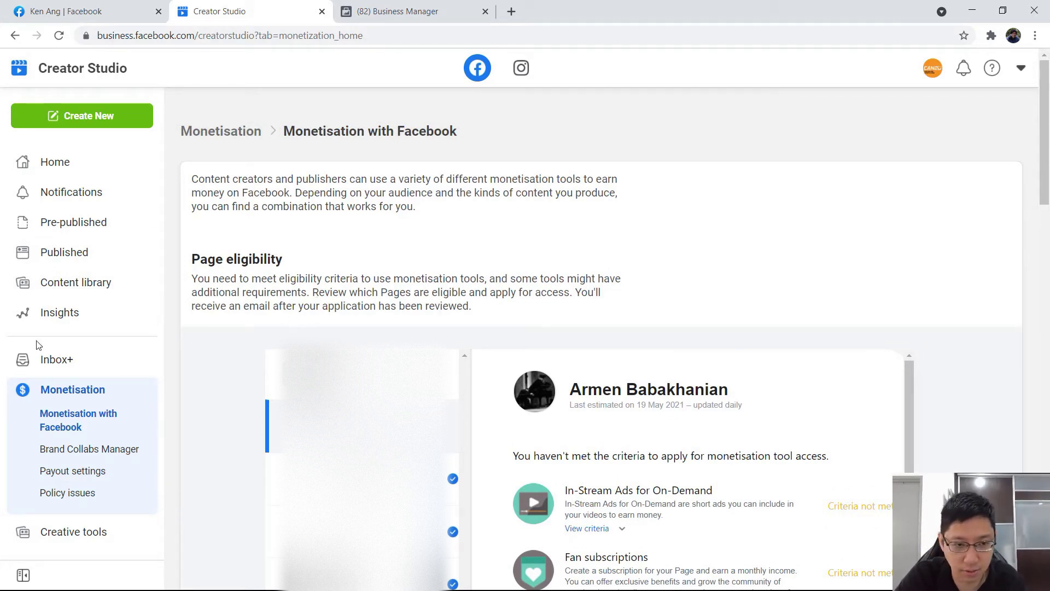
Step: View the page and permission settings, check the prompt for opening page settings and cancel it, and look at the resources
scroll(71, 377, "down", 1)
left_click(108, 494)
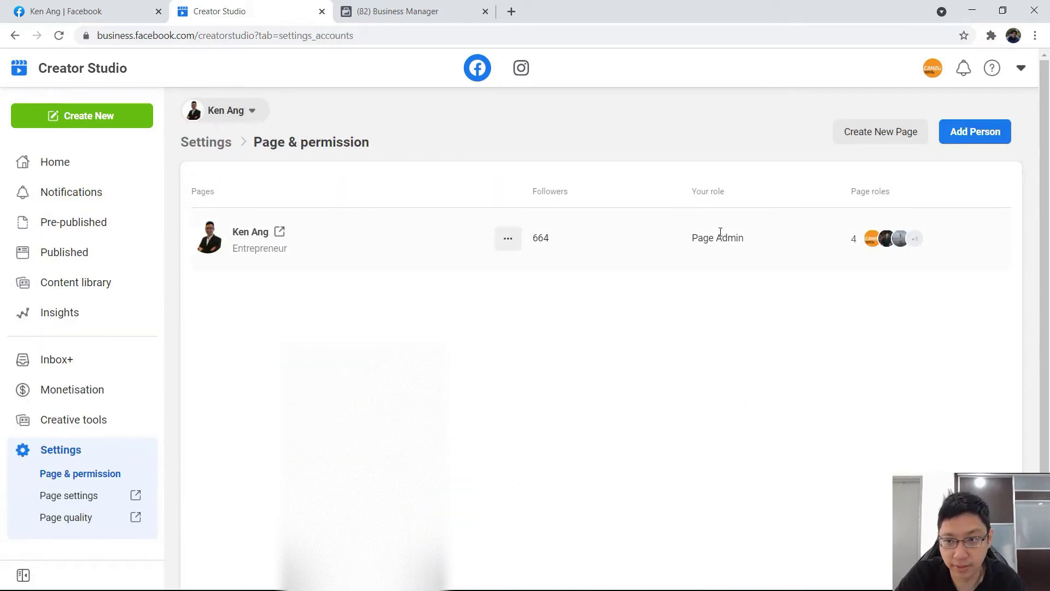
left_click(81, 499)
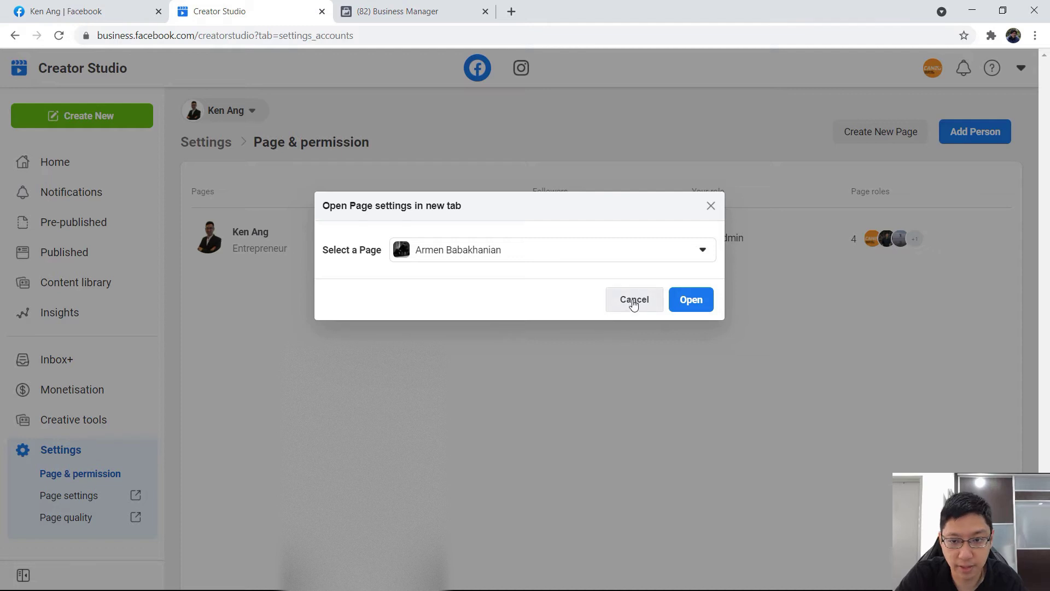
left_click(633, 304)
scroll(109, 514, "down", 1)
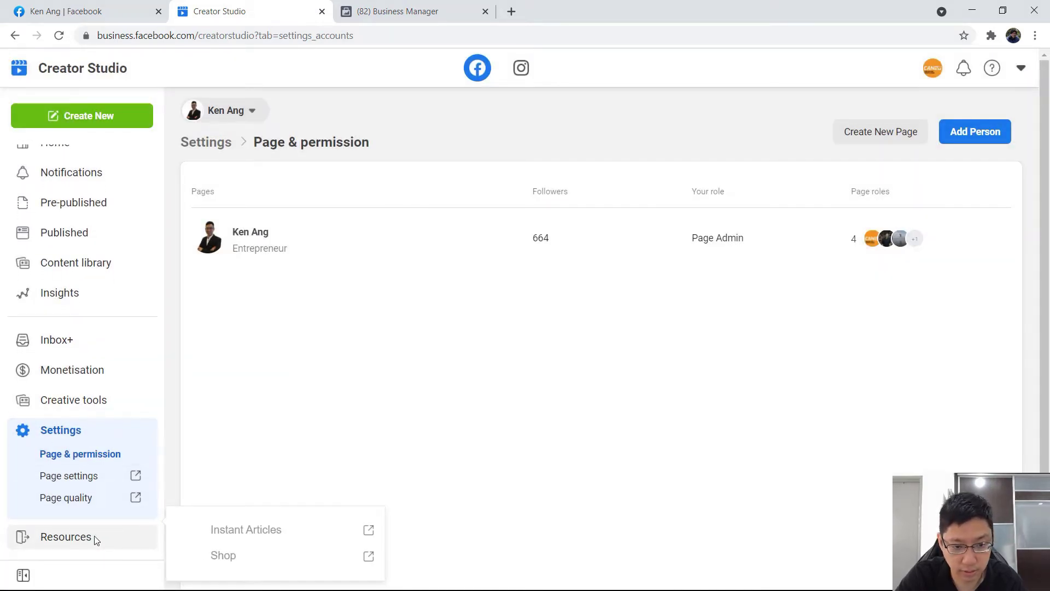
scroll(35, 467, "up", 1)
Step: Return to the Creator Studio home page and compare it with the Business Manager home page
left_click(96, 171)
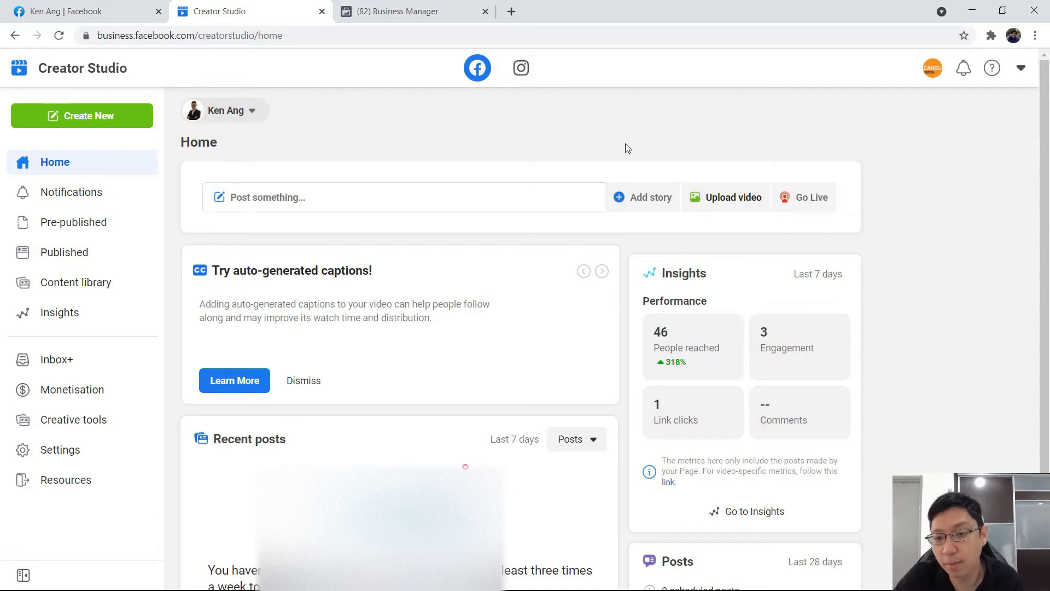
left_click(479, 4)
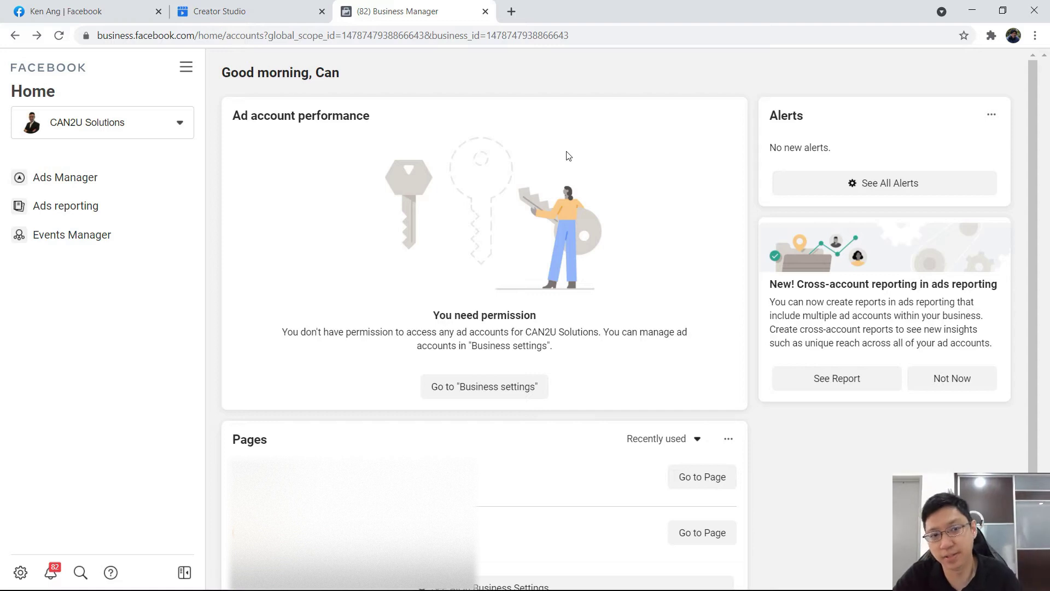
left_click(265, 8)
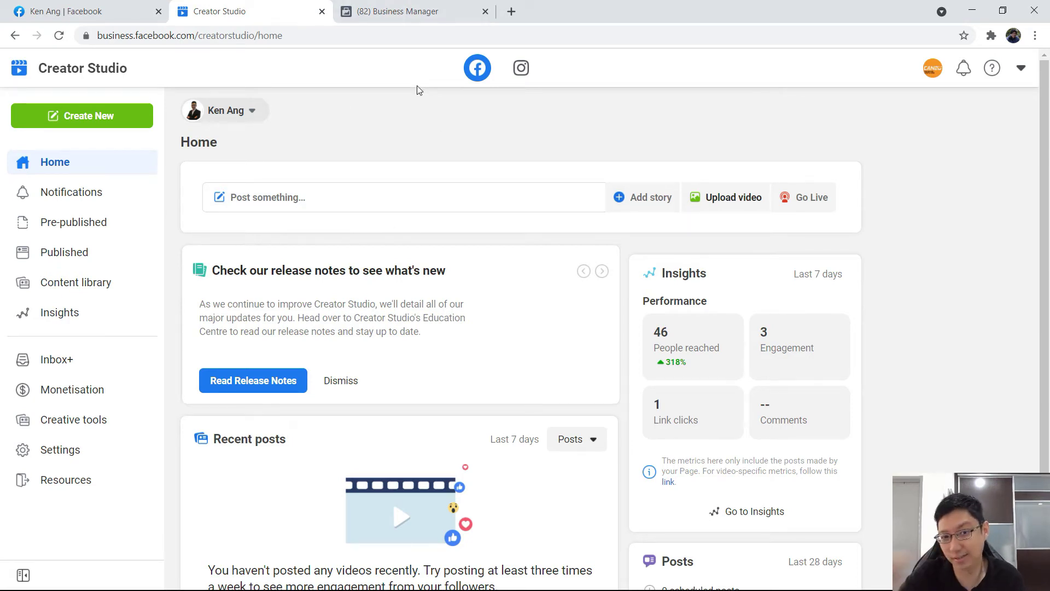
left_click(402, 10)
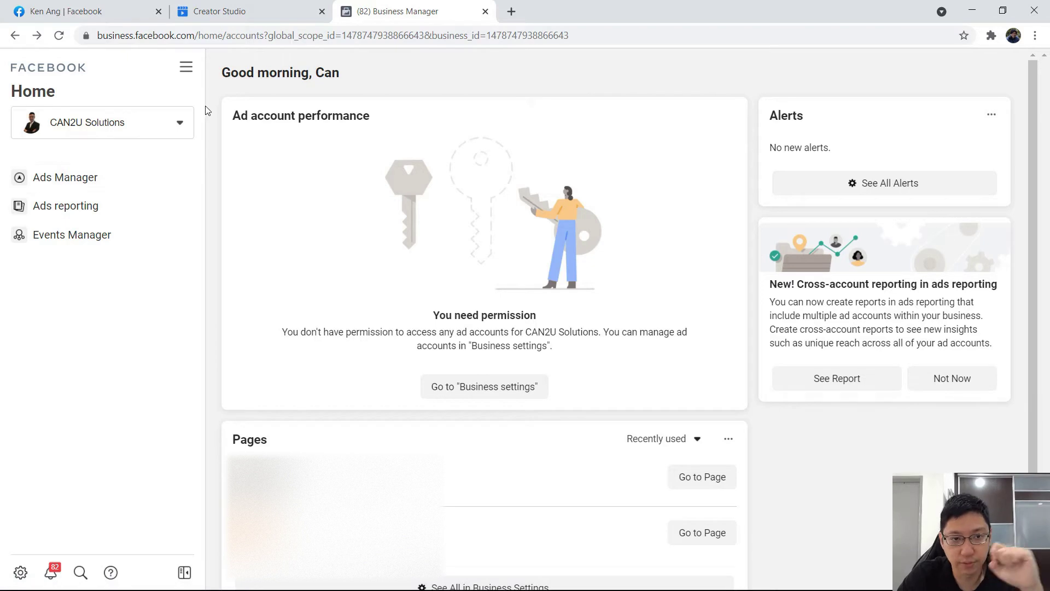
Step: Open Facebook Business Suite from Business Manager in a new browser tab and switch to it
left_click(186, 66)
scroll(297, 323, "down", 1)
middle_click(300, 323)
left_click(535, 6)
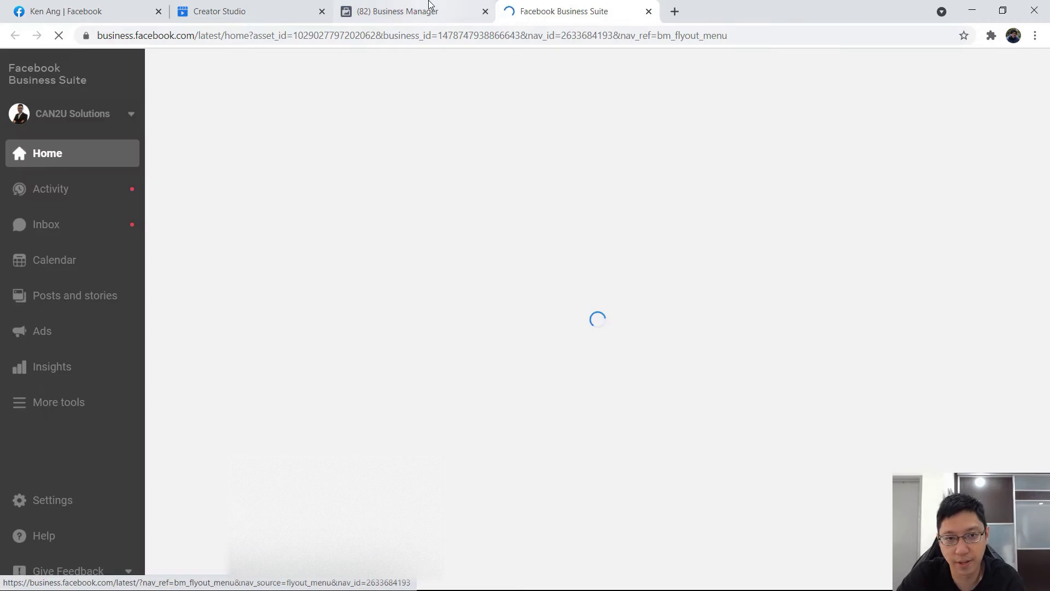
left_click(427, 8)
left_click(606, 6)
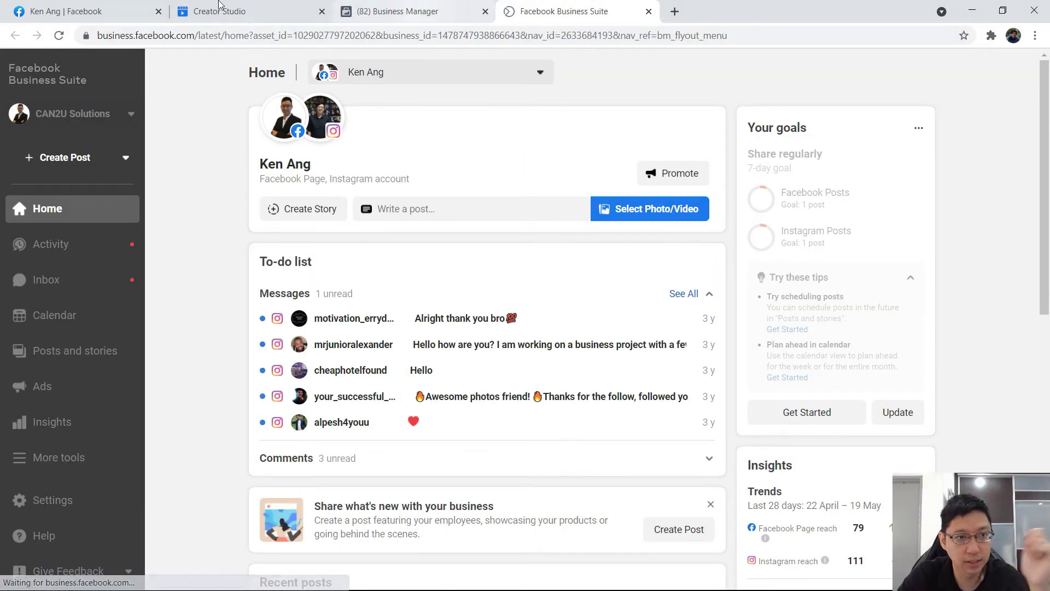
Step: Return from Page insights to the Facebook page, open its Business Suite entry, and compare Creator Studio with the Business Suite home page
left_click(73, 8)
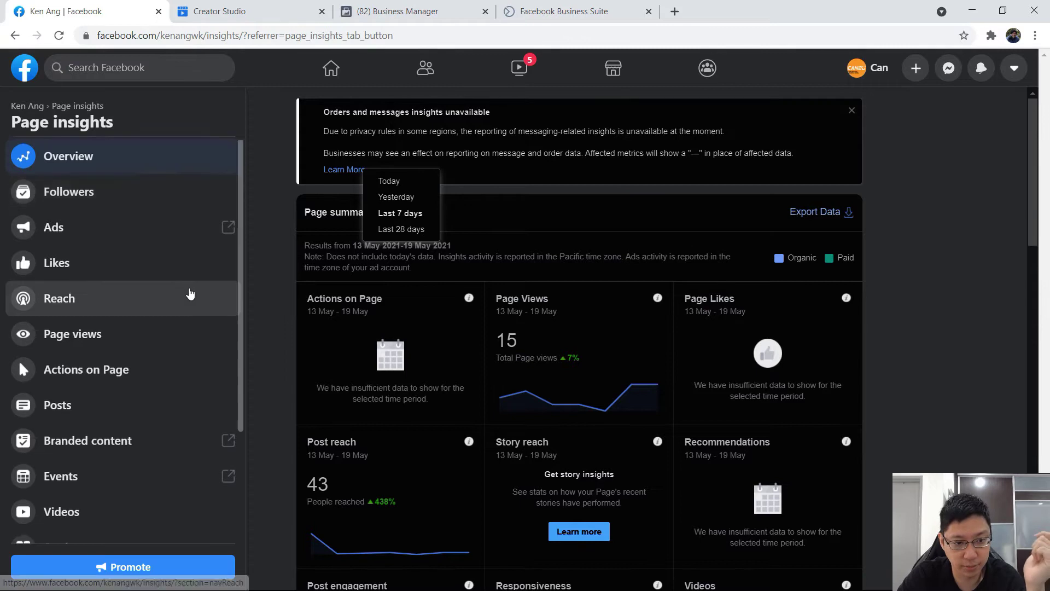
scroll(188, 293, "down", 3)
scroll(187, 293, "up", 3)
left_click(26, 106)
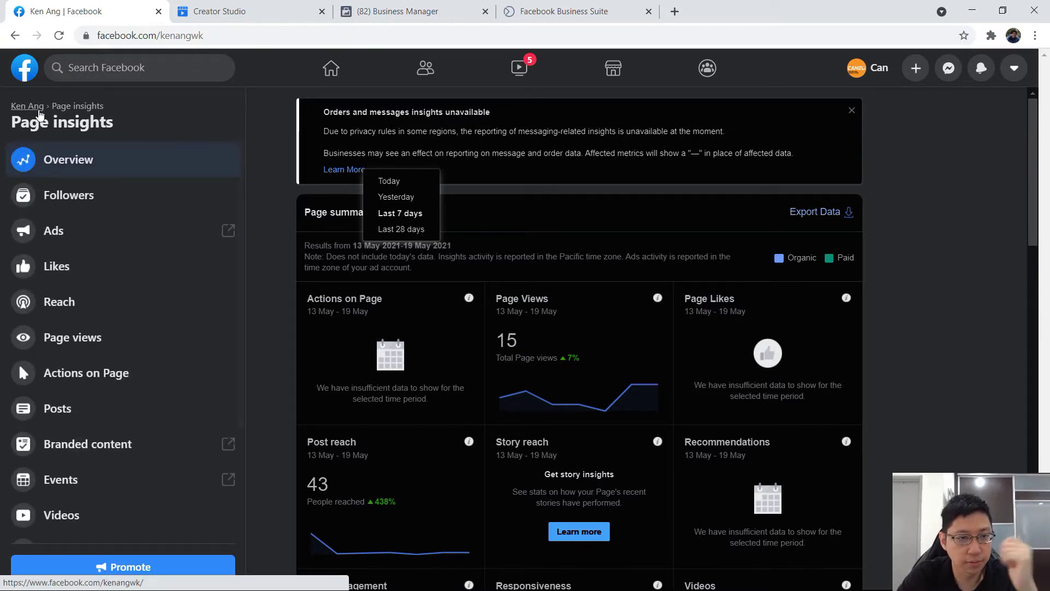
left_click(140, 308)
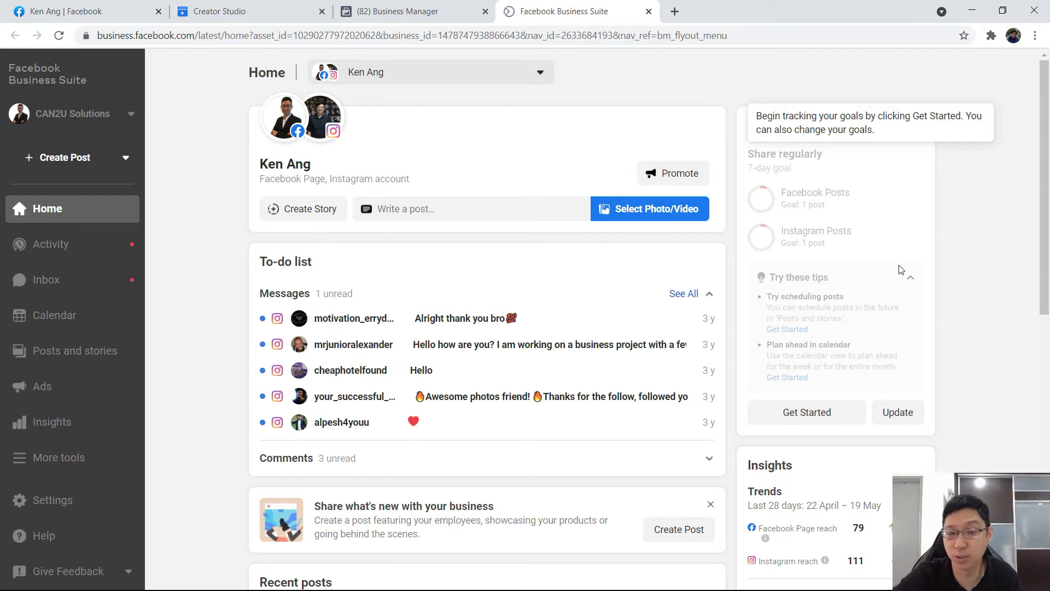
left_click(259, 5)
left_click(624, 4)
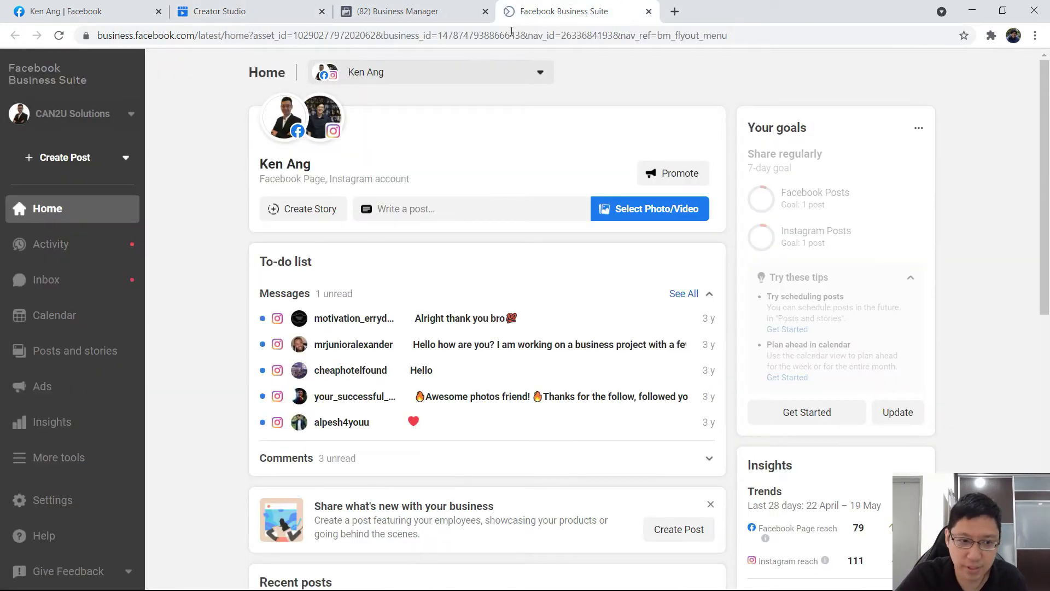
Step: Open the Business Suite insights, switch to Creator Studio, and examine the Pages overview under its Insights
left_click(81, 435)
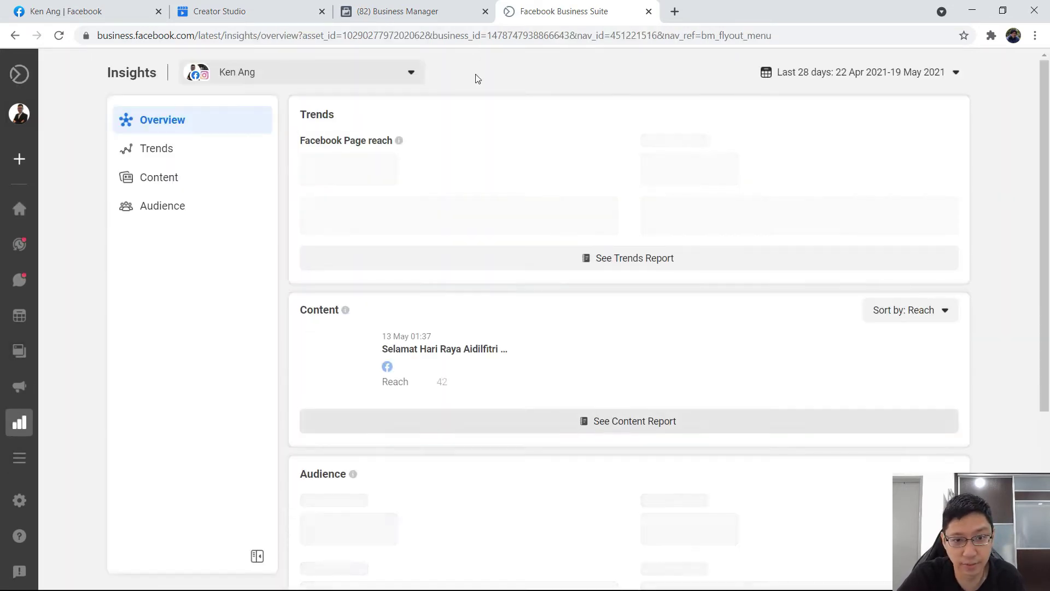
left_click(290, 5)
left_click(64, 316)
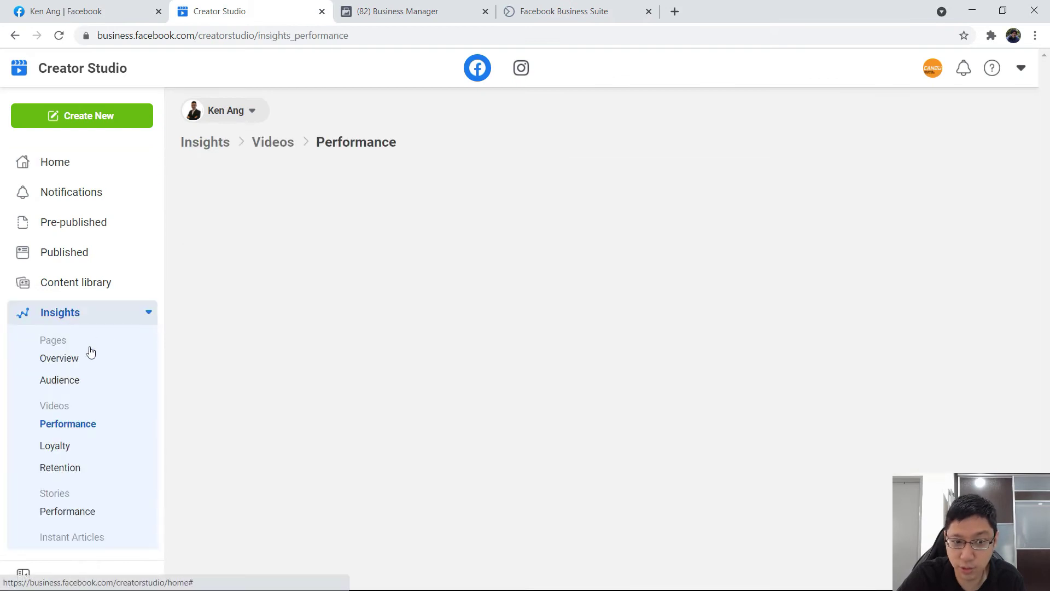
left_click(88, 366)
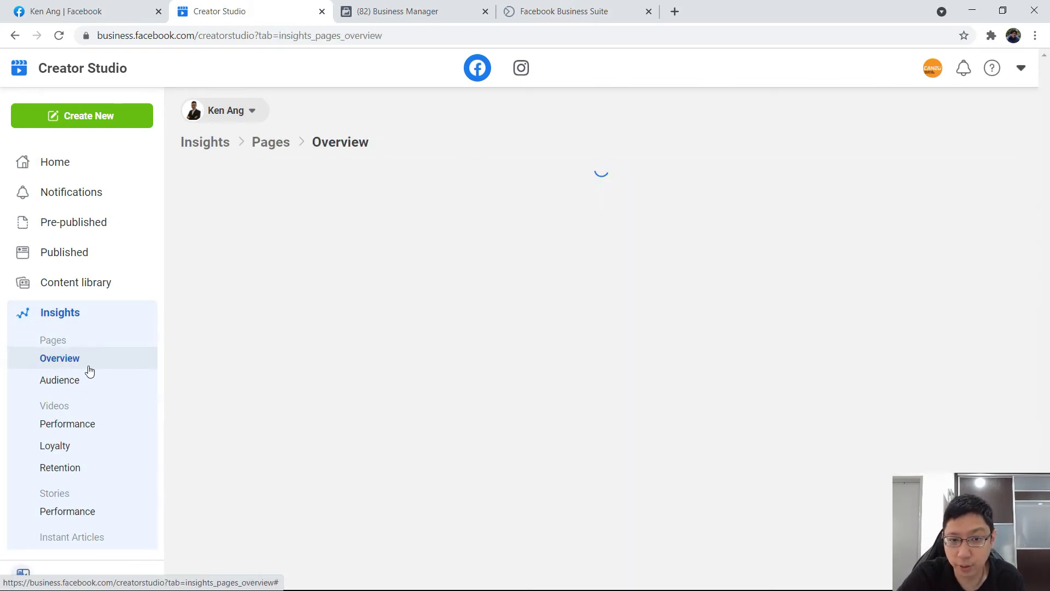
scroll(596, 306, "down", 2)
scroll(597, 307, "down", 2)
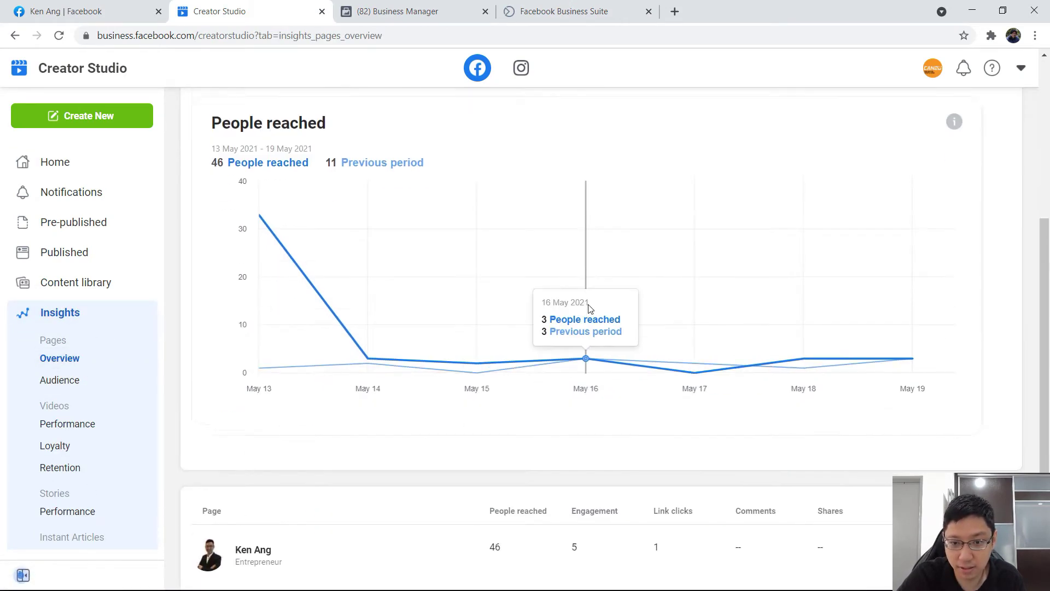
scroll(584, 328, "up", 4)
Step: Review trends, content and audience in the Business Suite insights overview and compare it with Creator Studio
left_click(602, 10)
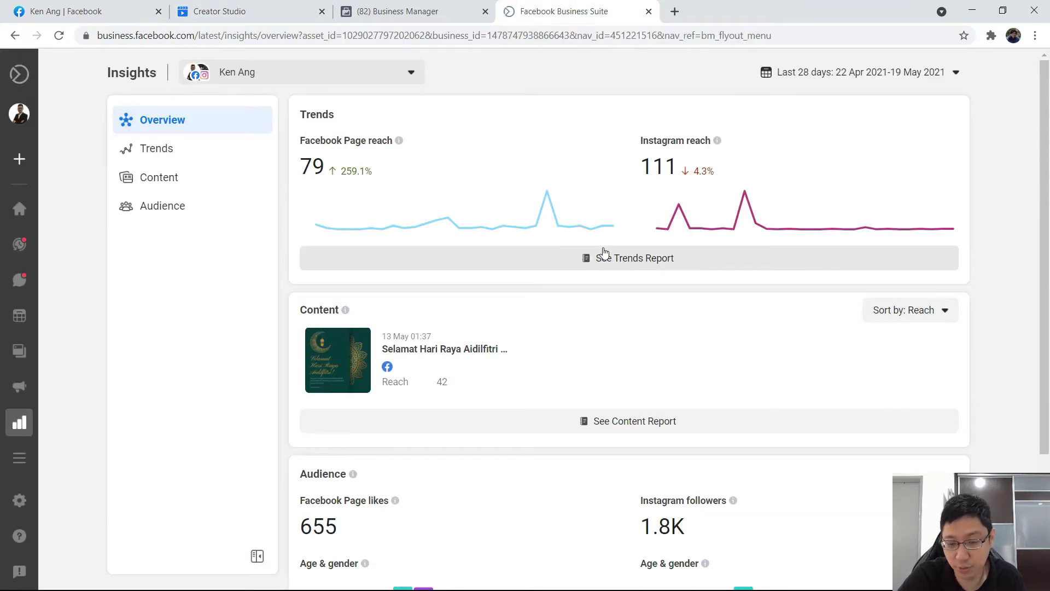
scroll(555, 260, "down", 3)
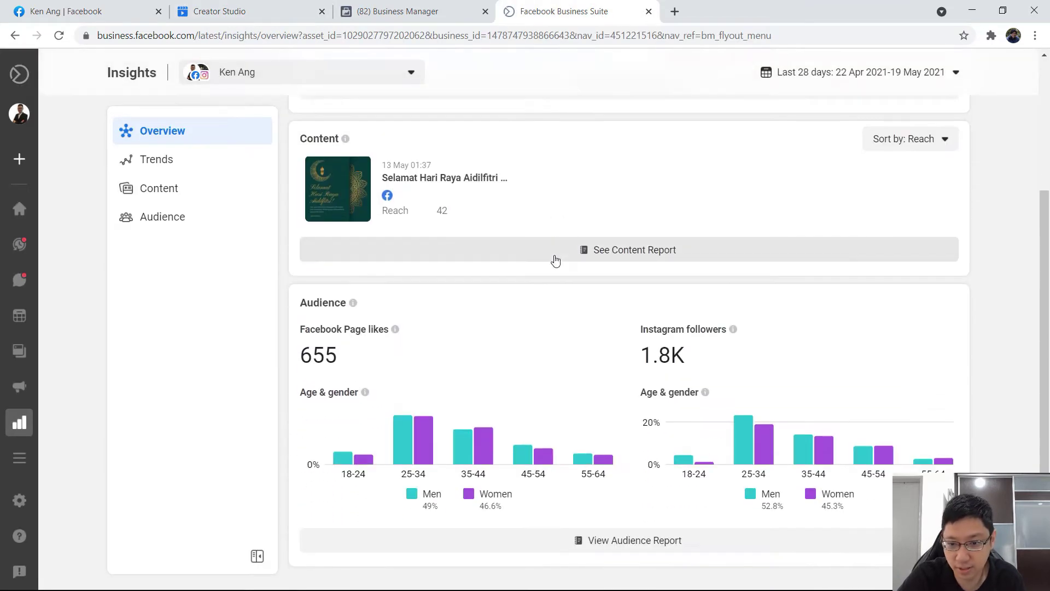
scroll(564, 266, "up", 3)
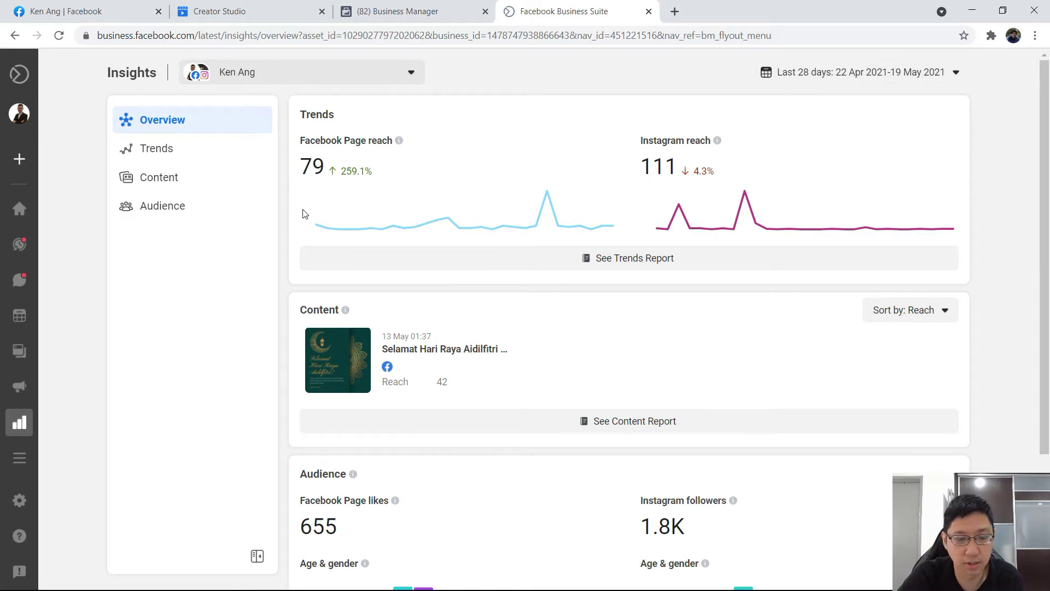
left_click(264, 6)
left_click(541, 11)
Step: From the Business Suite home page, look at the Inbox and the Activity feed, and return to Home
left_click(30, 216)
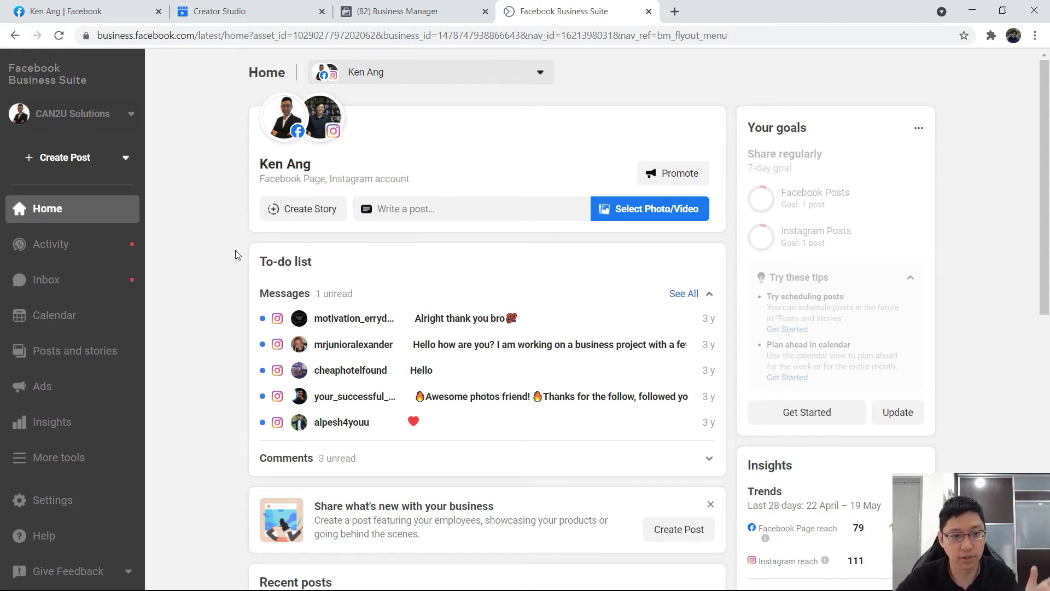
left_click(84, 281)
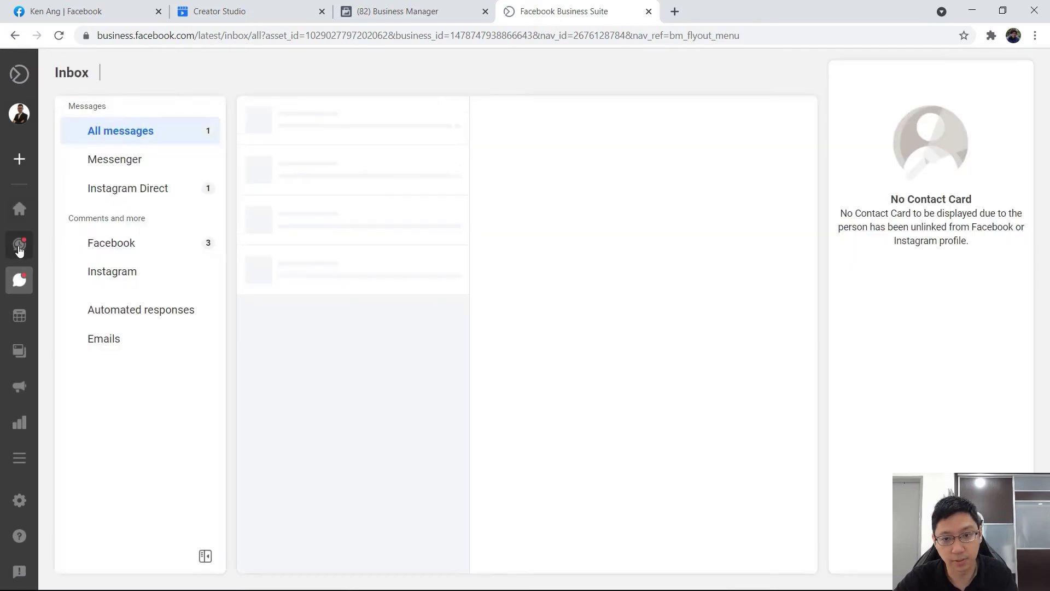
mouse_move(19, 250)
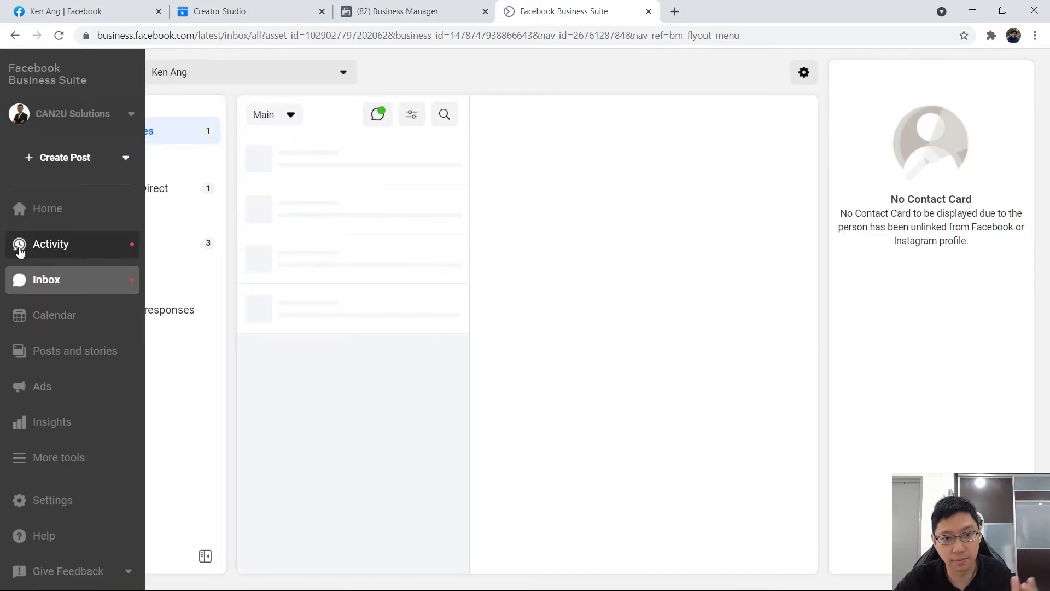
left_click(73, 250)
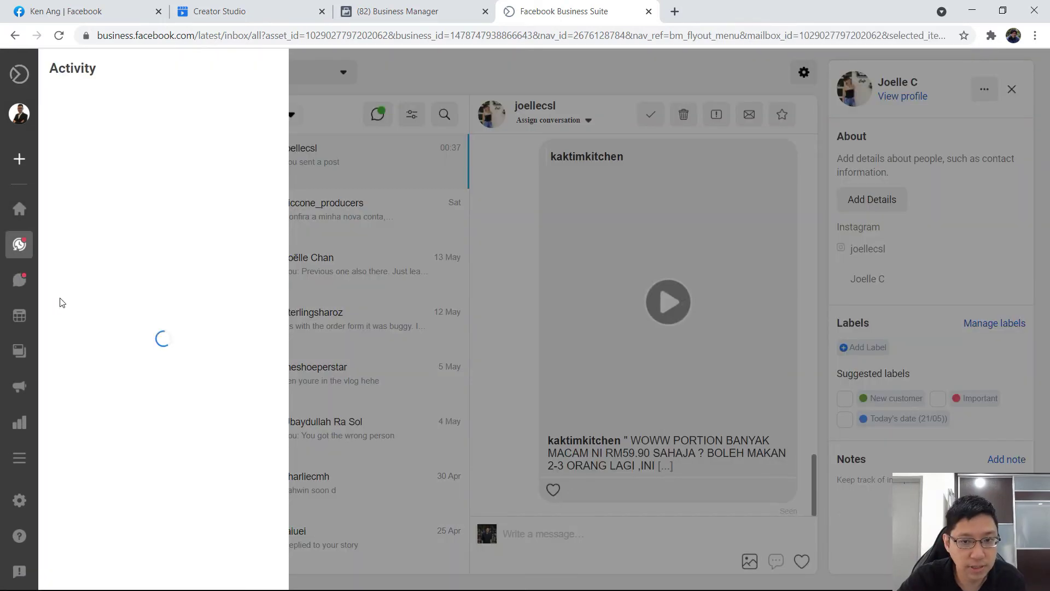
left_click(19, 208)
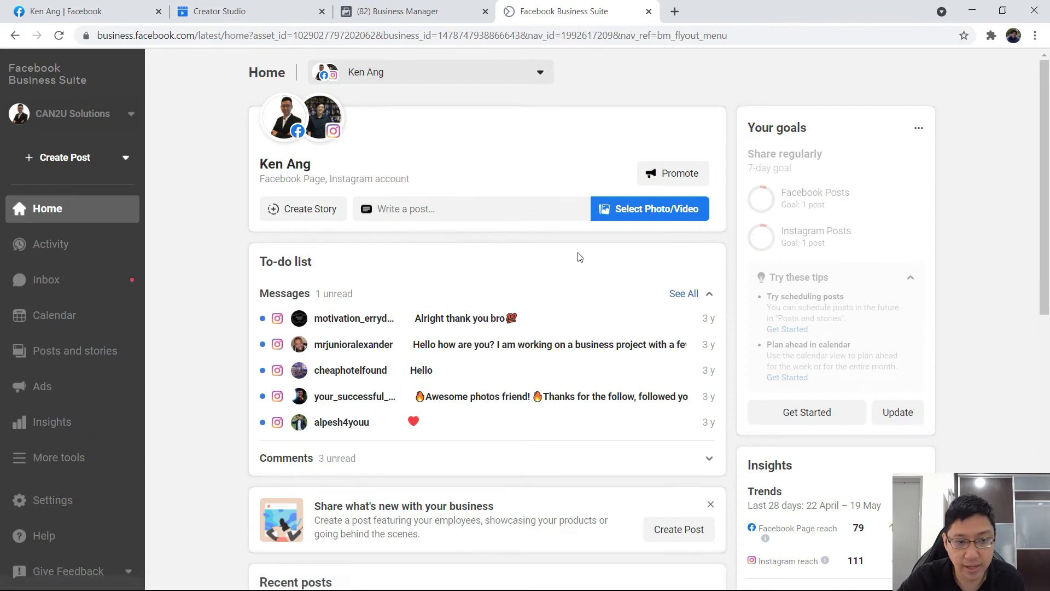
Step: Show the Business Suite content calendar by month and look through the posts for May 2021
left_click(103, 325)
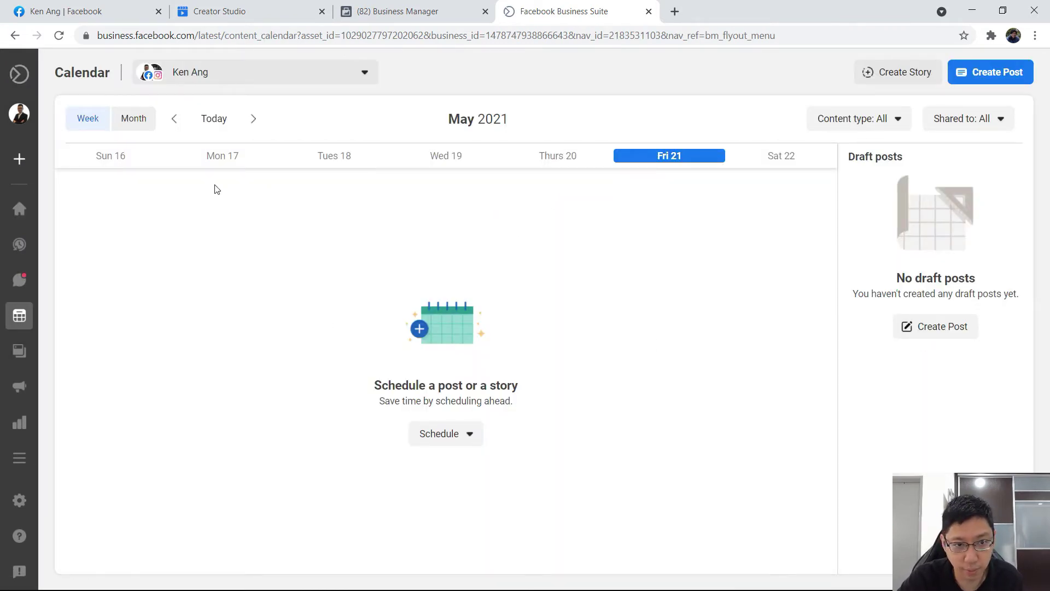
left_click(140, 127)
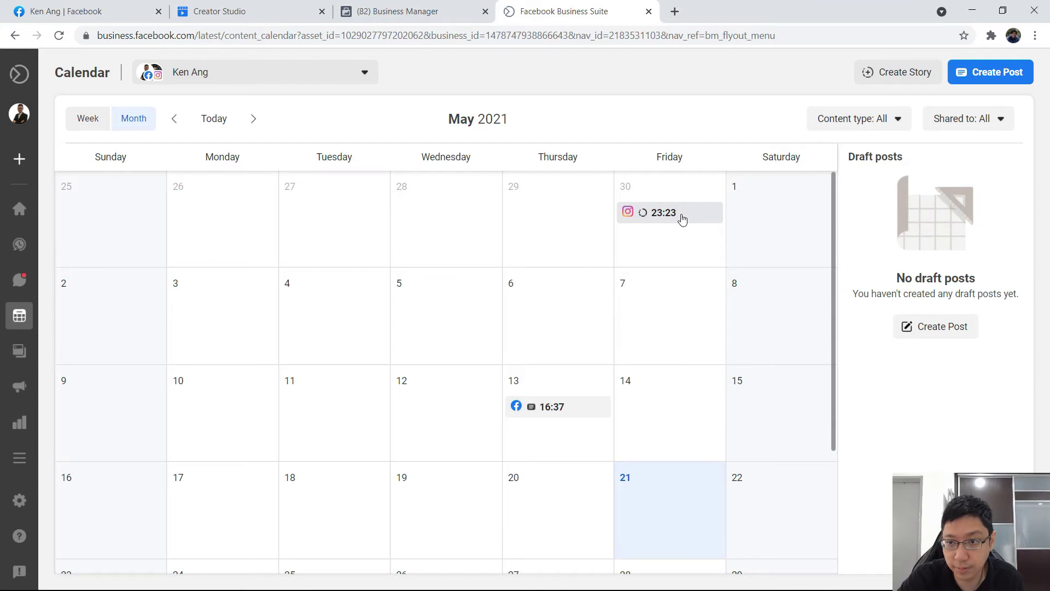
scroll(566, 283, "down", 3)
scroll(566, 285, "up", 3)
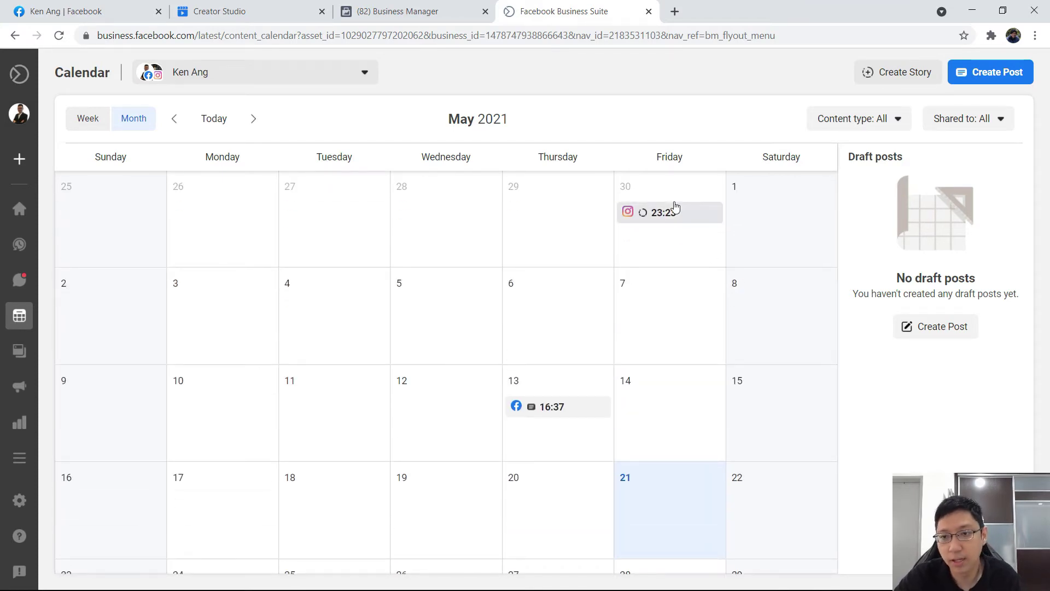
scroll(580, 343, "down", 3)
scroll(581, 355, "up", 3)
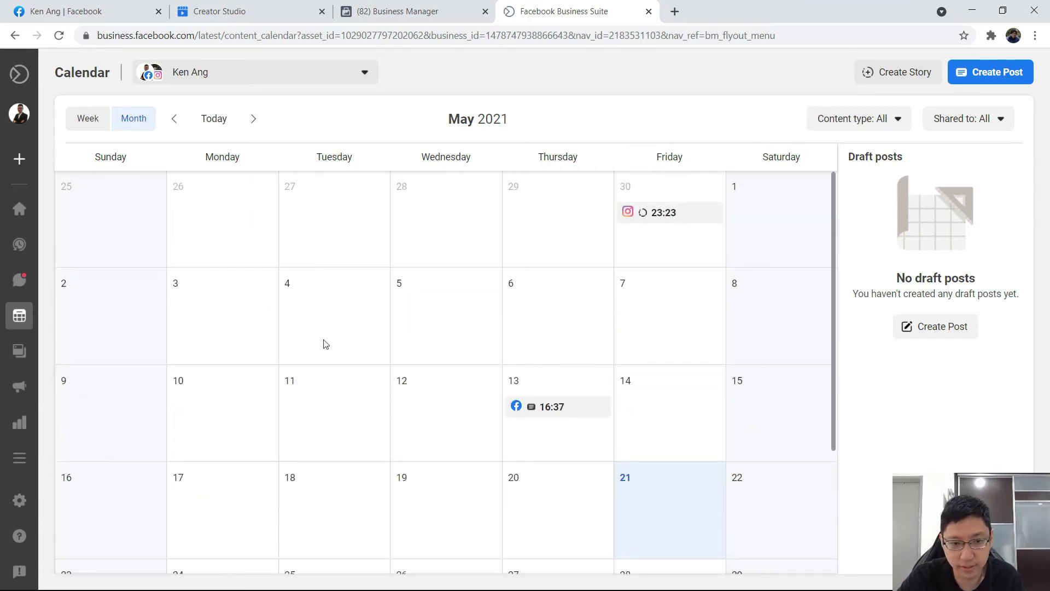
Step: Open the new post composer from the Business Suite calendar and the Create post composer in Creator Studio
left_click(979, 80)
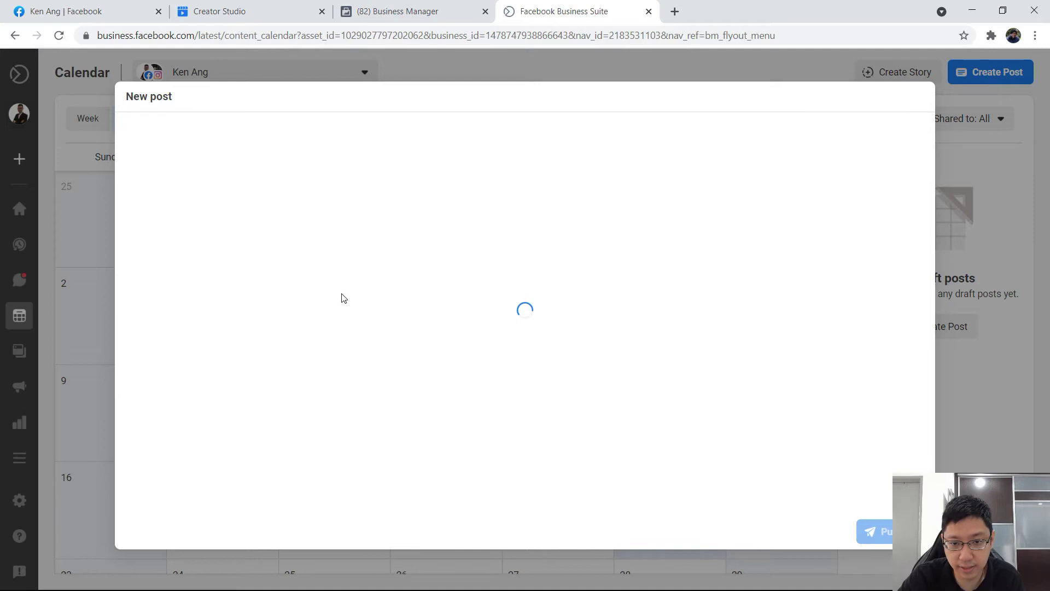
left_click(306, 6)
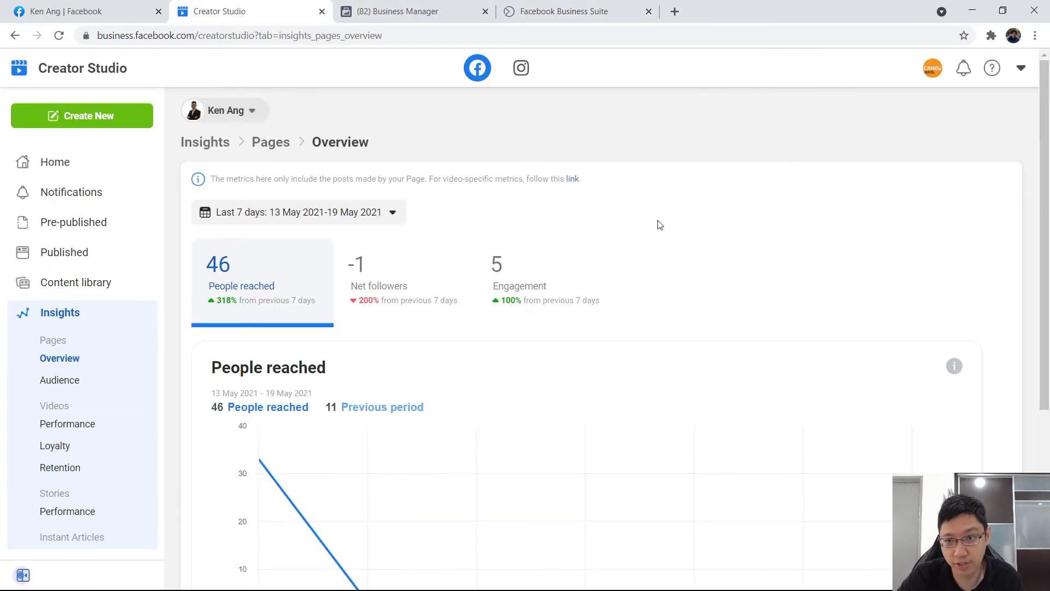
left_click(107, 117)
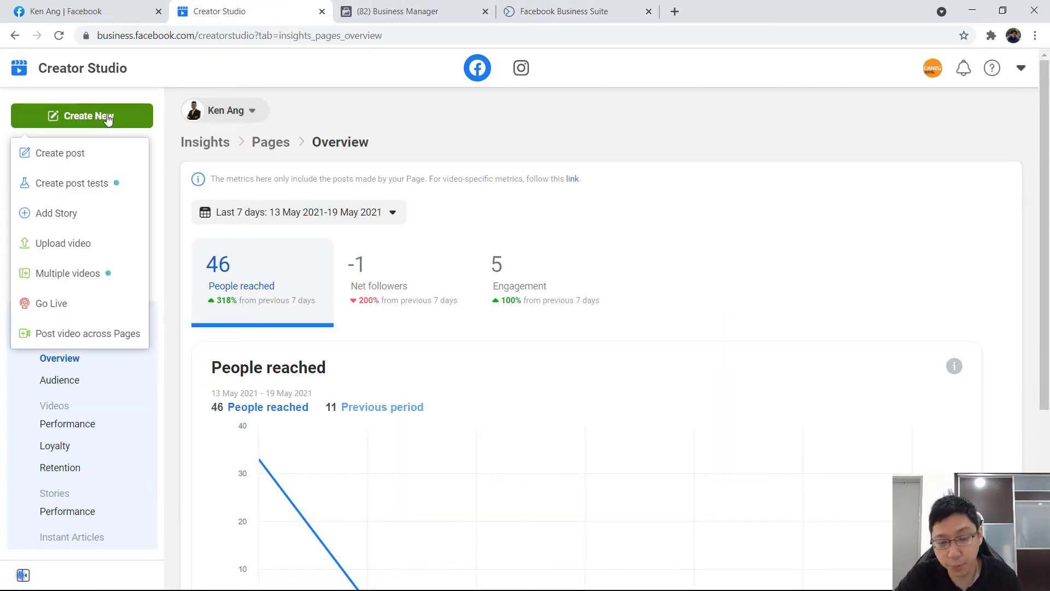
left_click(61, 154)
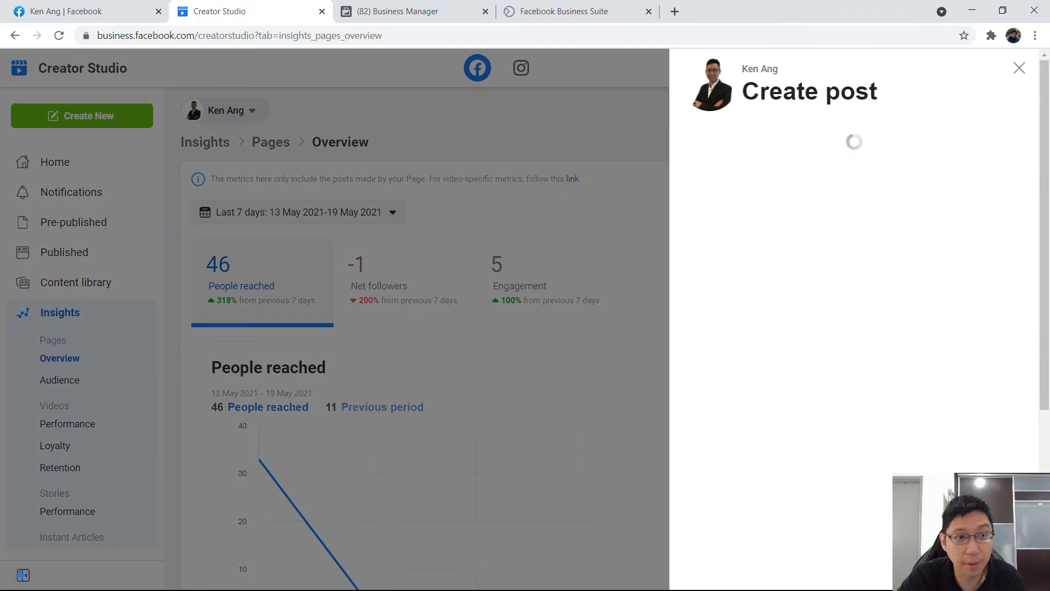
Step: Start a post on the Facebook page, compare its options with the Creator Studio composer, and choose to create it from the page
left_click(113, 7)
scroll(785, 403, "down", 3)
left_click(794, 318)
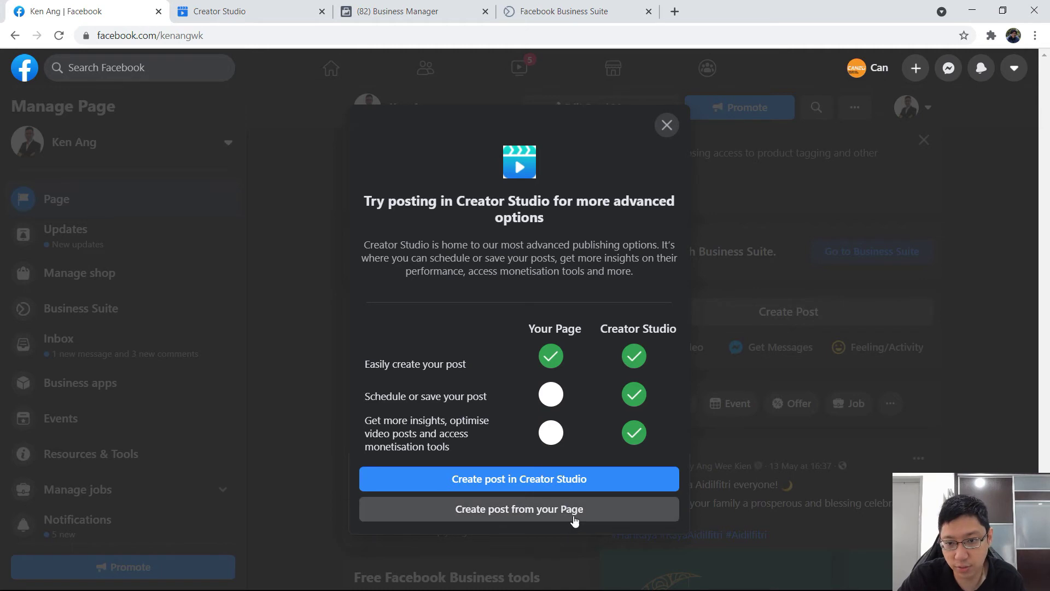
left_click(273, 6)
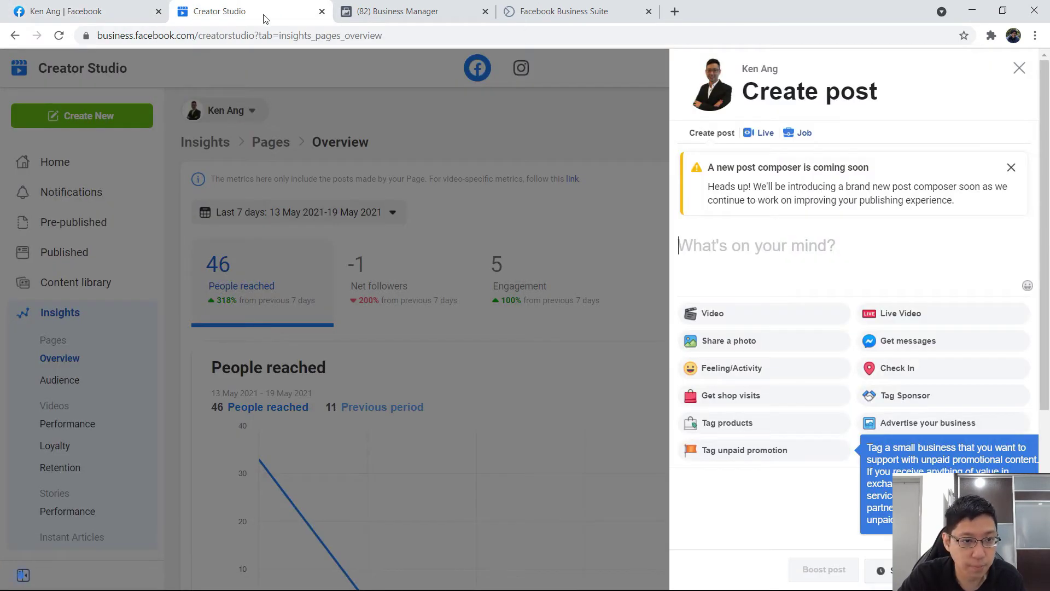
scroll(71, 285, "down", 3)
left_click(77, 5)
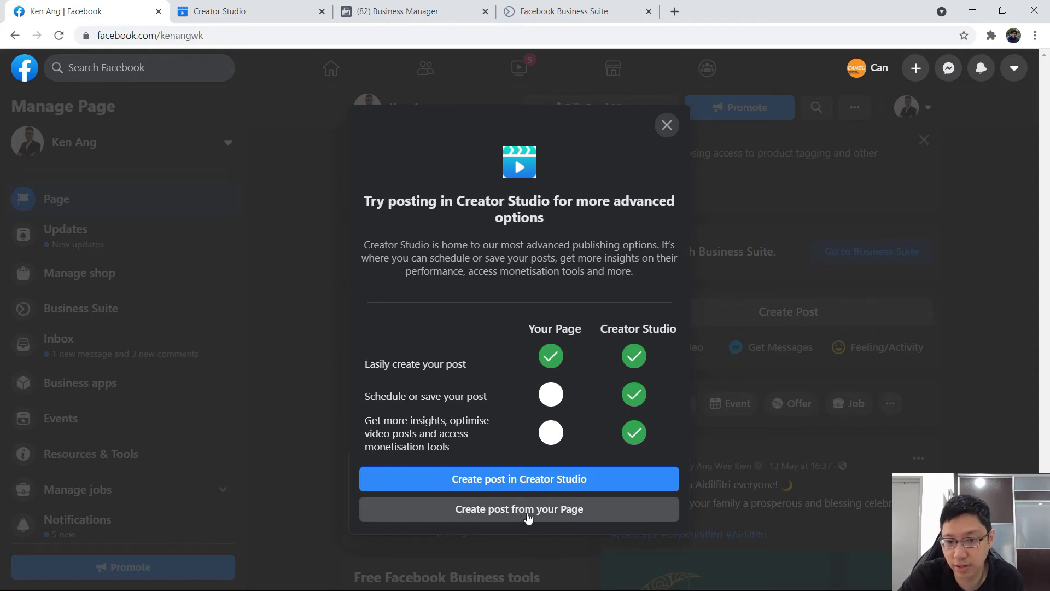
left_click(526, 512)
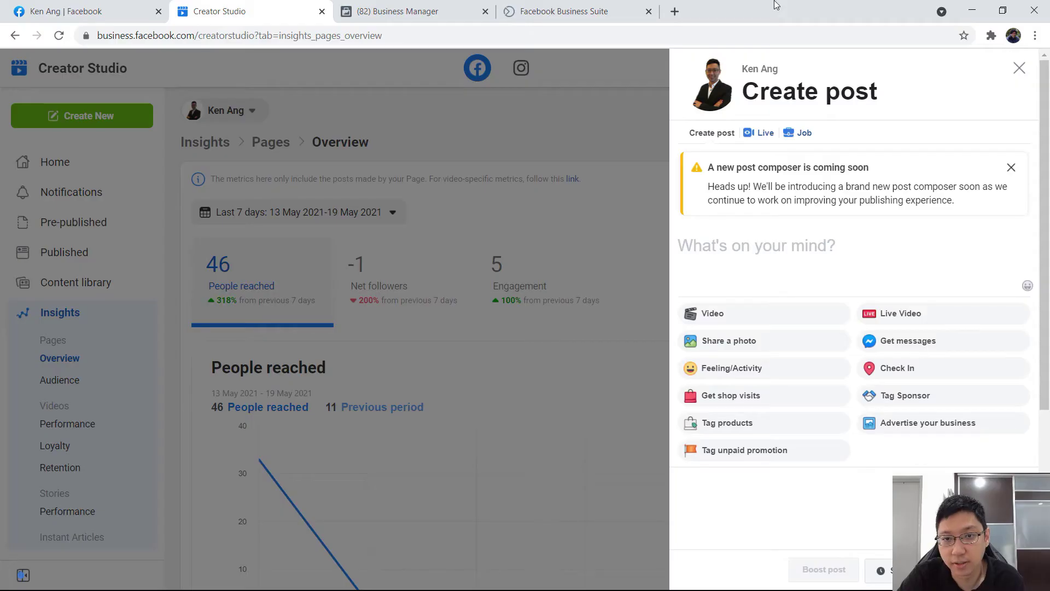
Step: Compare the Business Suite post composer with the Creator Studio one, and close the Creator Studio composer
left_click(563, 9)
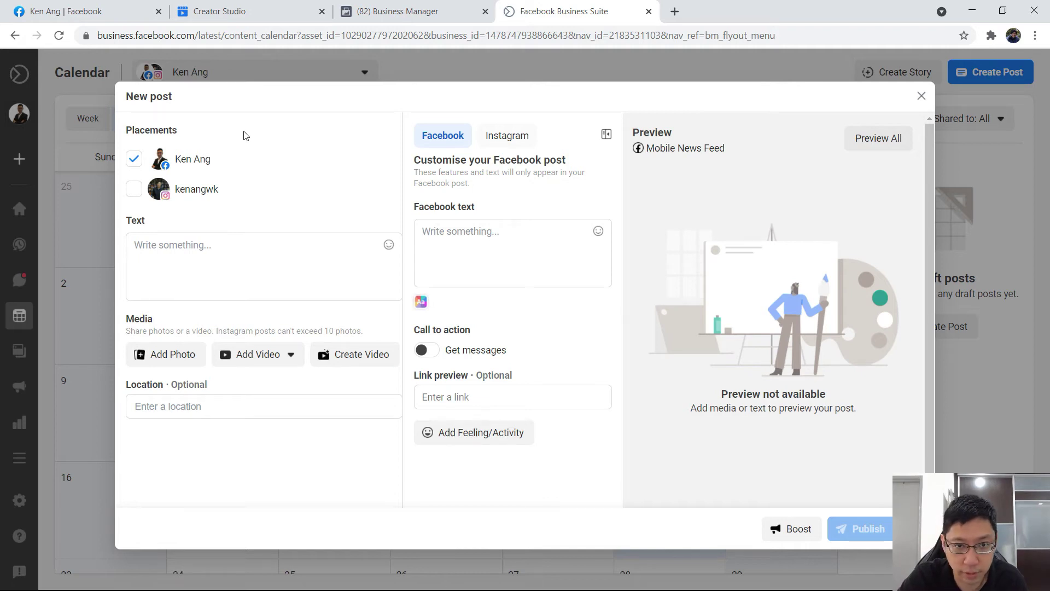
left_click(235, 11)
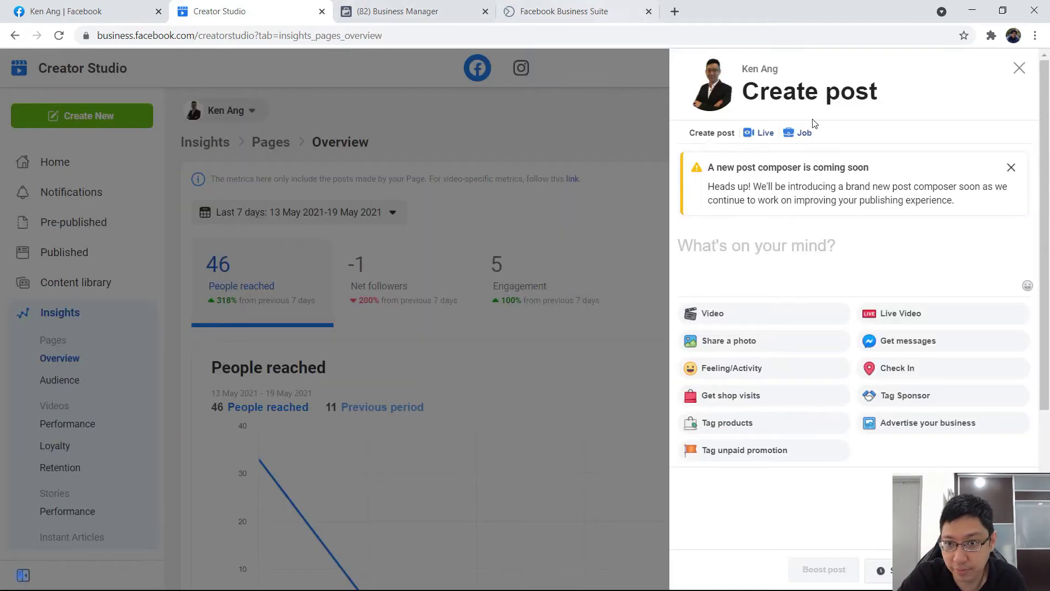
left_click(569, 11)
left_click(235, 10)
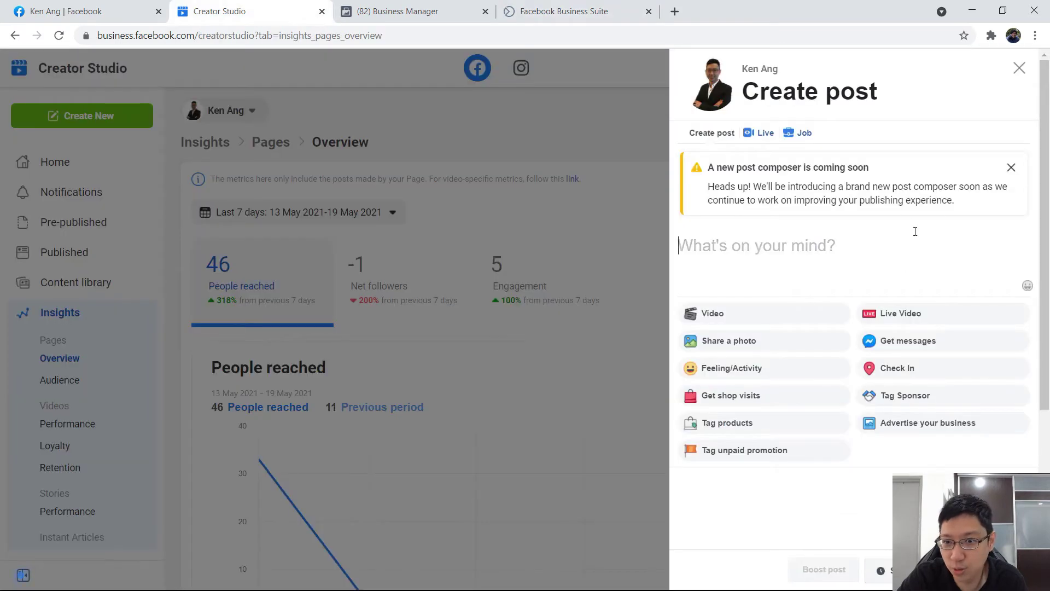
left_click(1019, 68)
Step: Compare the Facebook and Instagram sections of Creator Studio and return to the Business Suite home page
left_click(568, 11)
left_click(235, 11)
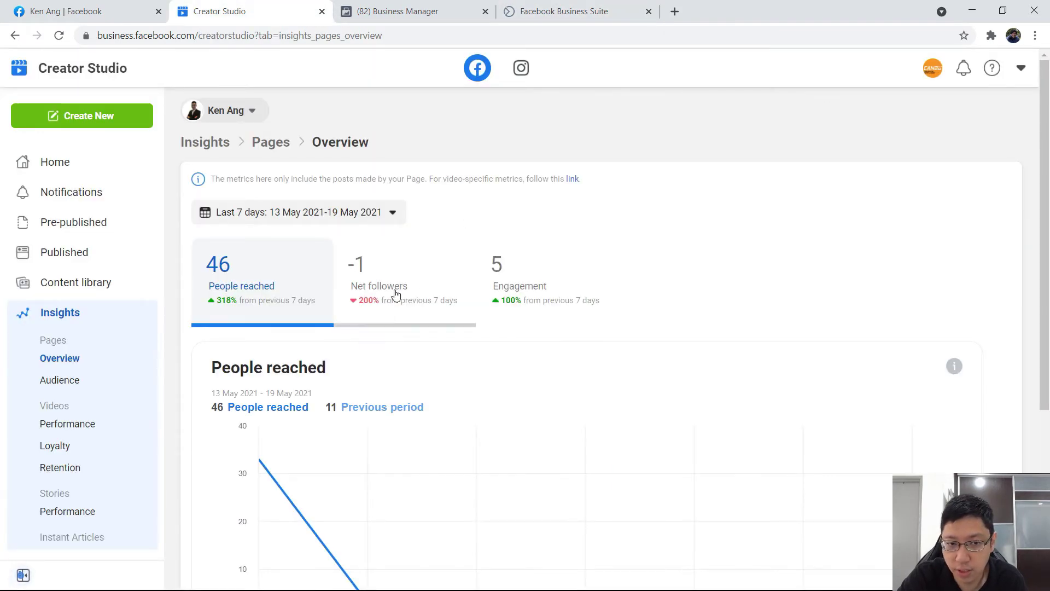
left_click(521, 70)
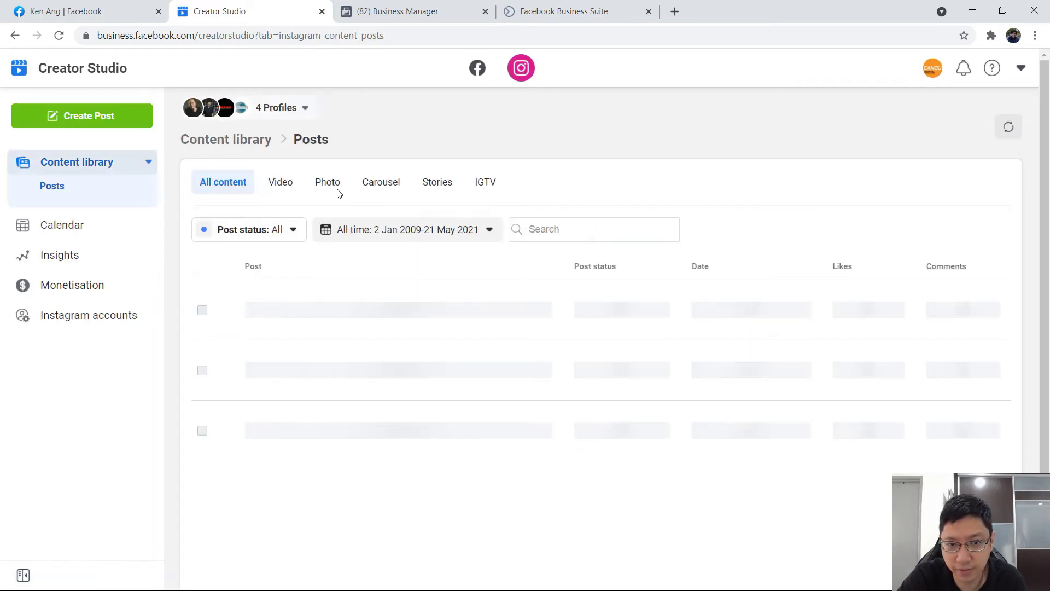
left_click(470, 72)
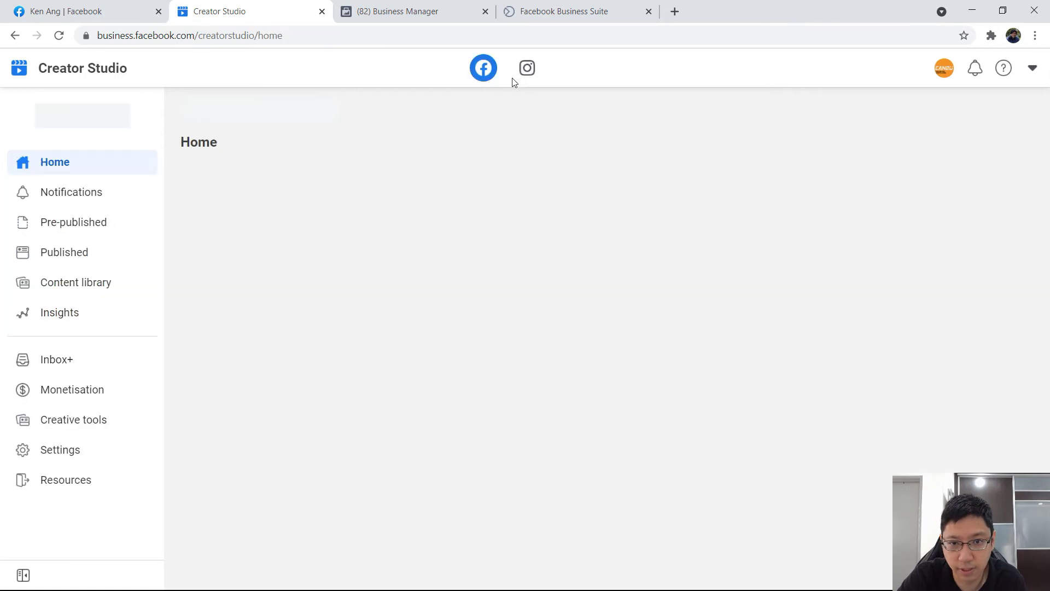
left_click(523, 69)
left_click(477, 70)
left_click(563, 9)
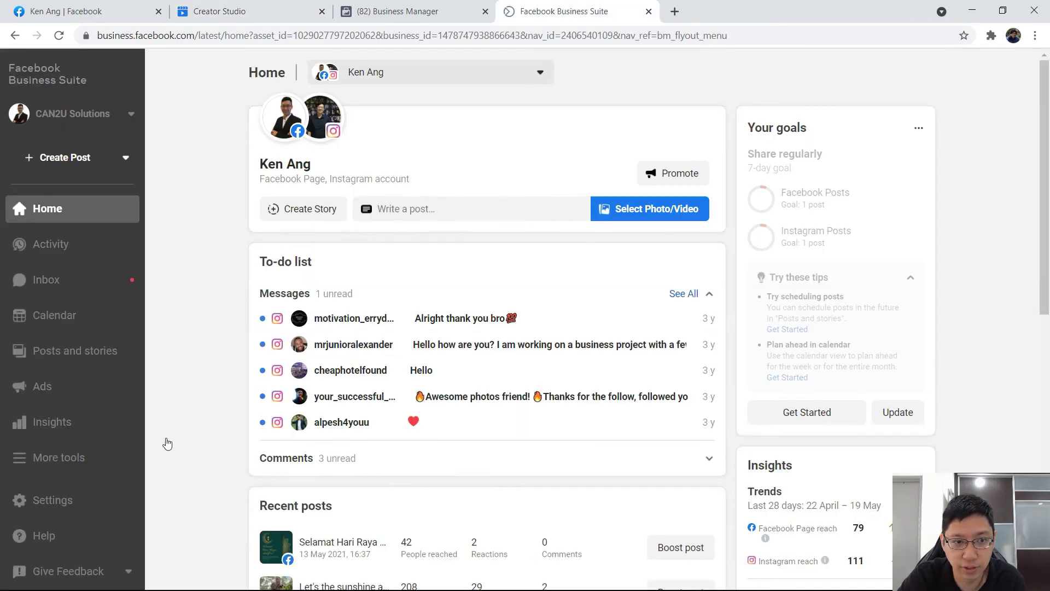
Step: Look over the Business Suite home page, including the linked Facebook and Instagram accounts, to-do list, recent posts and insights
scroll(667, 306, "down", 8)
scroll(656, 394, "up", 8)
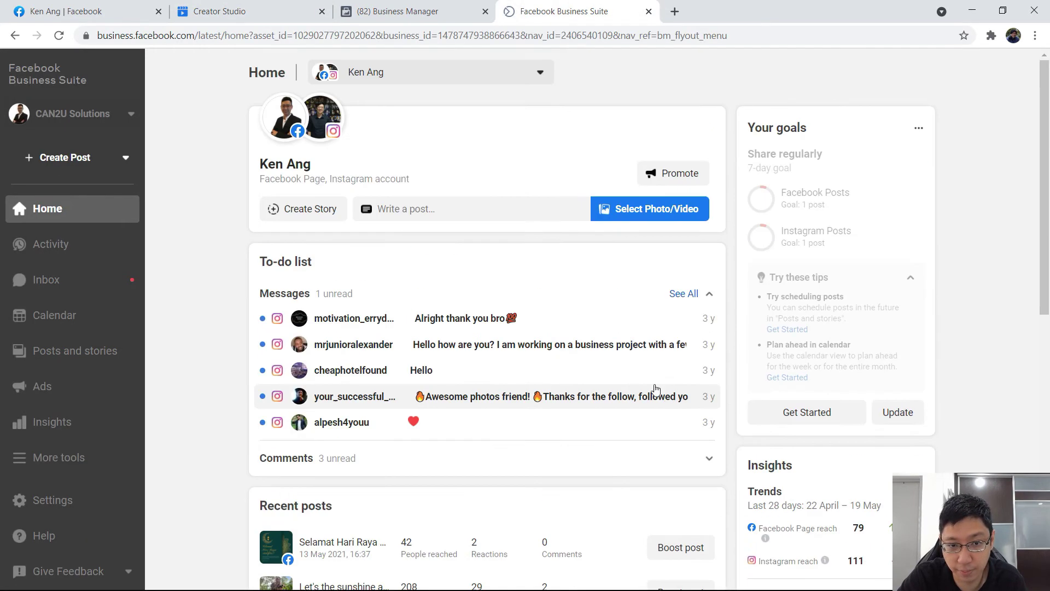
mouse_move(339, 130)
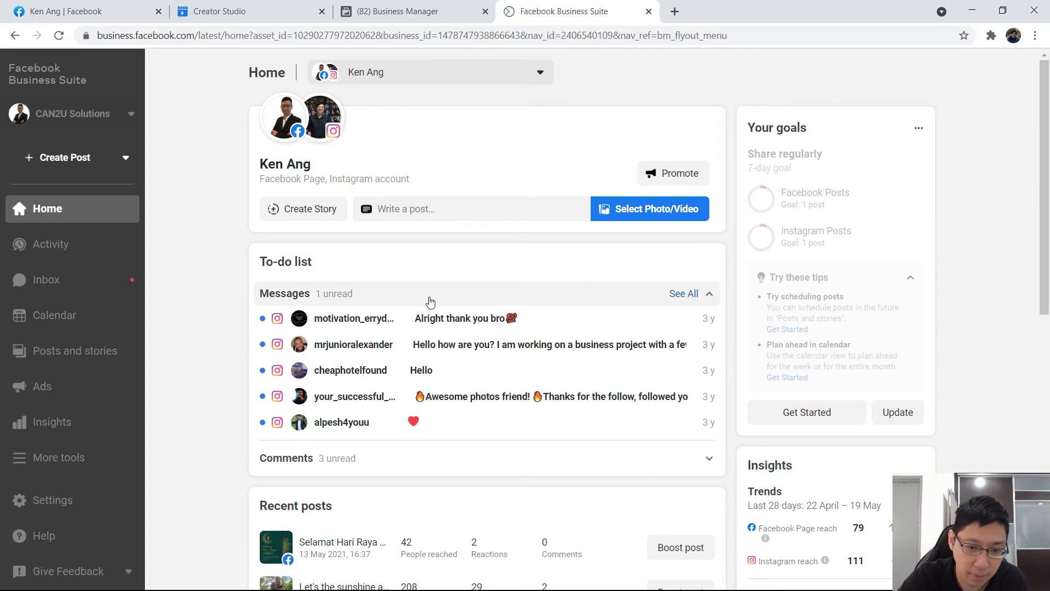
scroll(430, 301, "down", 6)
scroll(505, 178, "up", 6)
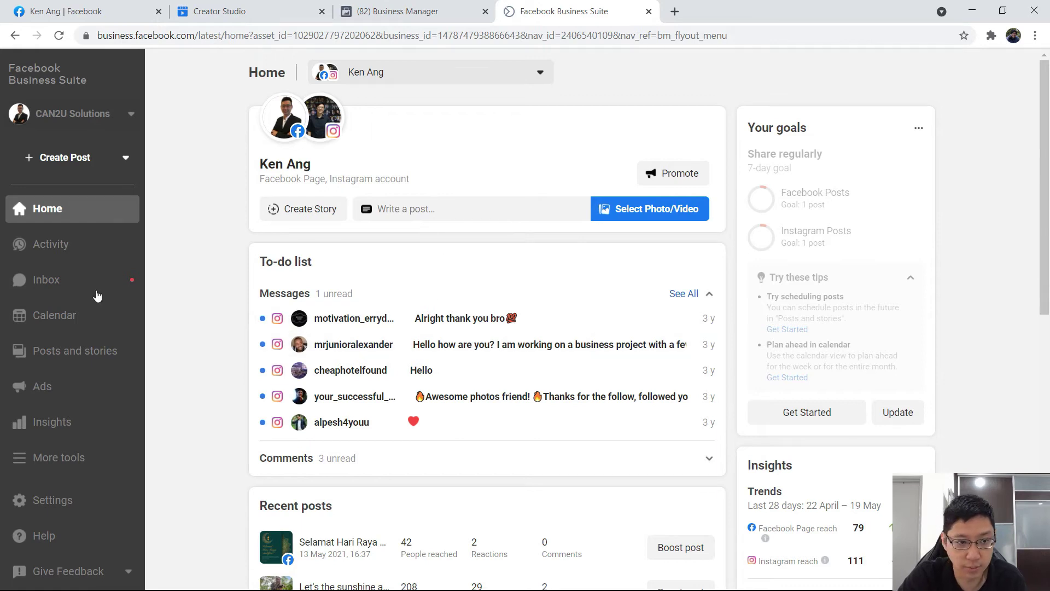
Step: Open Posts and stories and browse the Facebook and Instagram posts side by side in Feed and grid
left_click(91, 356)
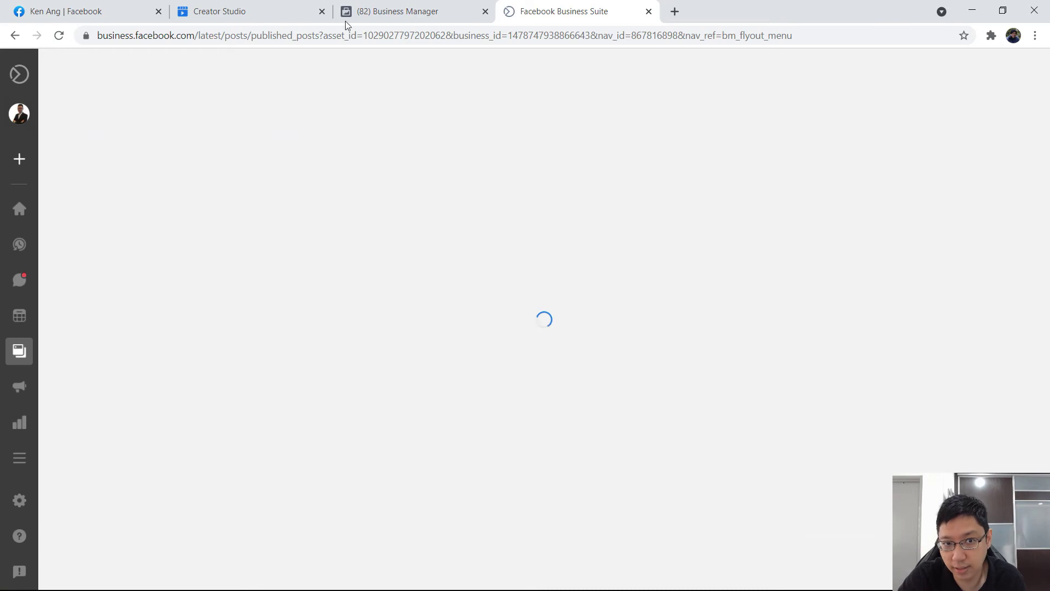
left_click(292, 7)
left_click(578, 7)
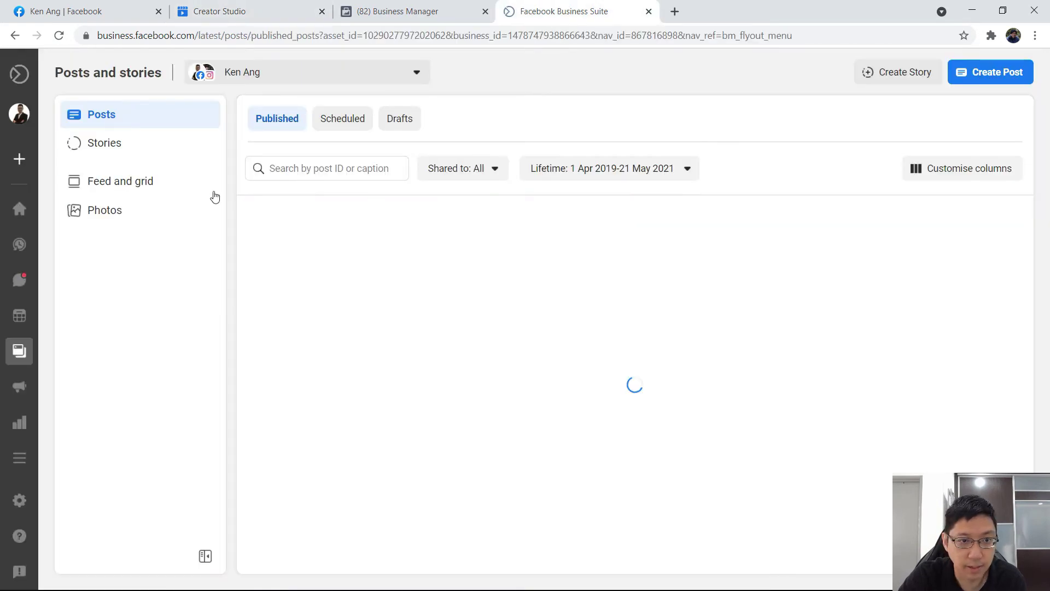
left_click(159, 143)
left_click(157, 183)
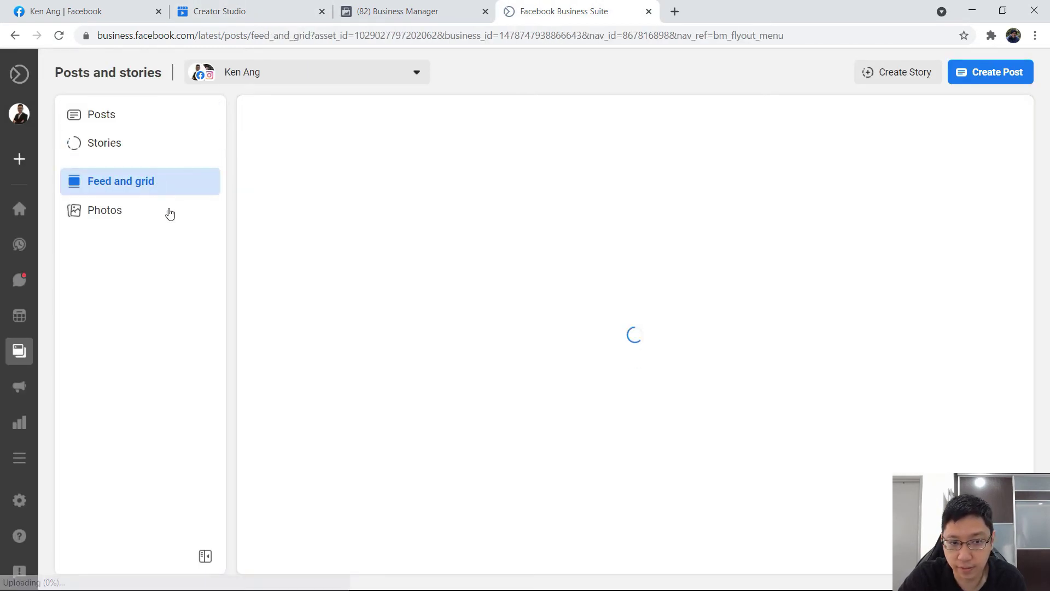
left_click(170, 213)
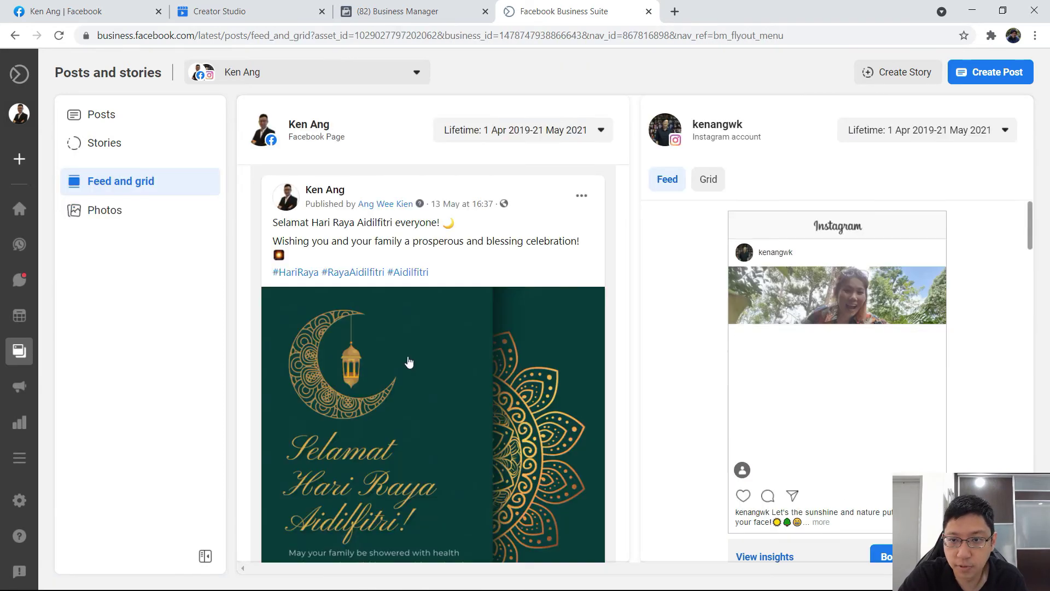
scroll(539, 285, "down", 10)
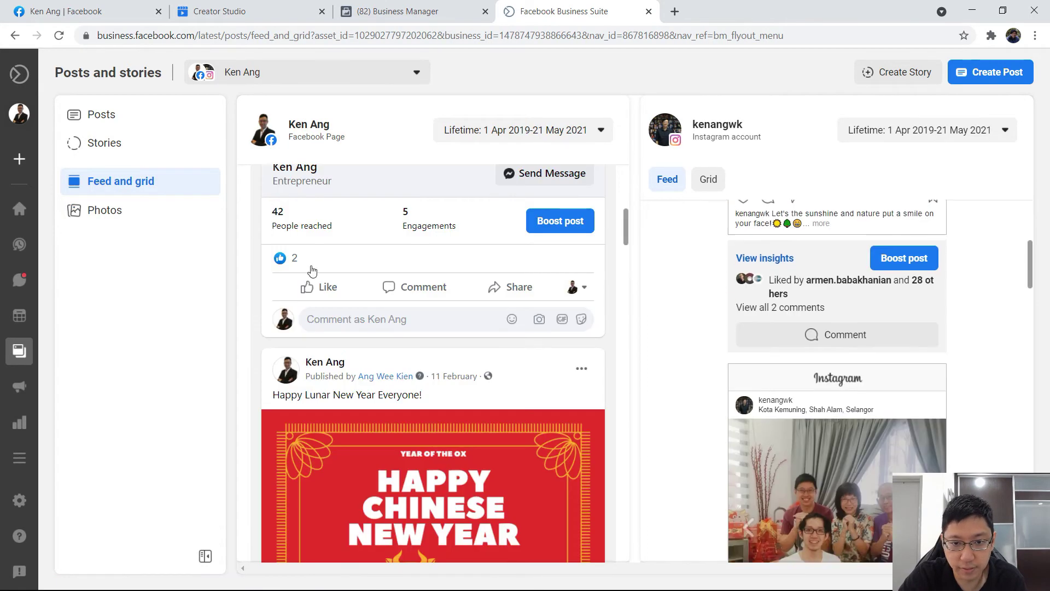
scroll(404, 274, "up", 10)
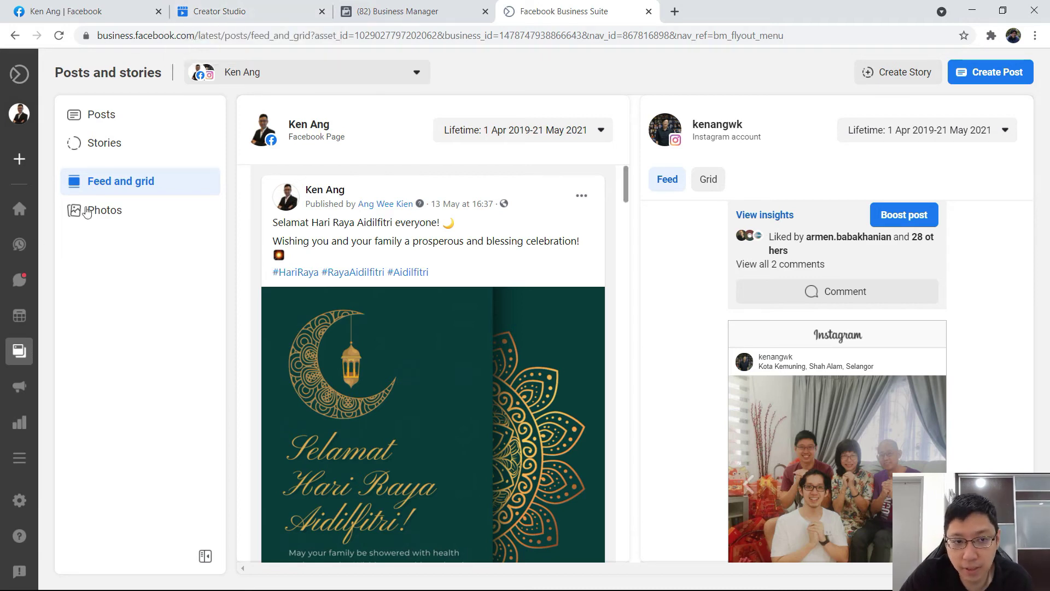
Step: View the Business Suite Ad Centre and the Insights overview, and compare the insights with Creator Studio
mouse_move(40, 403)
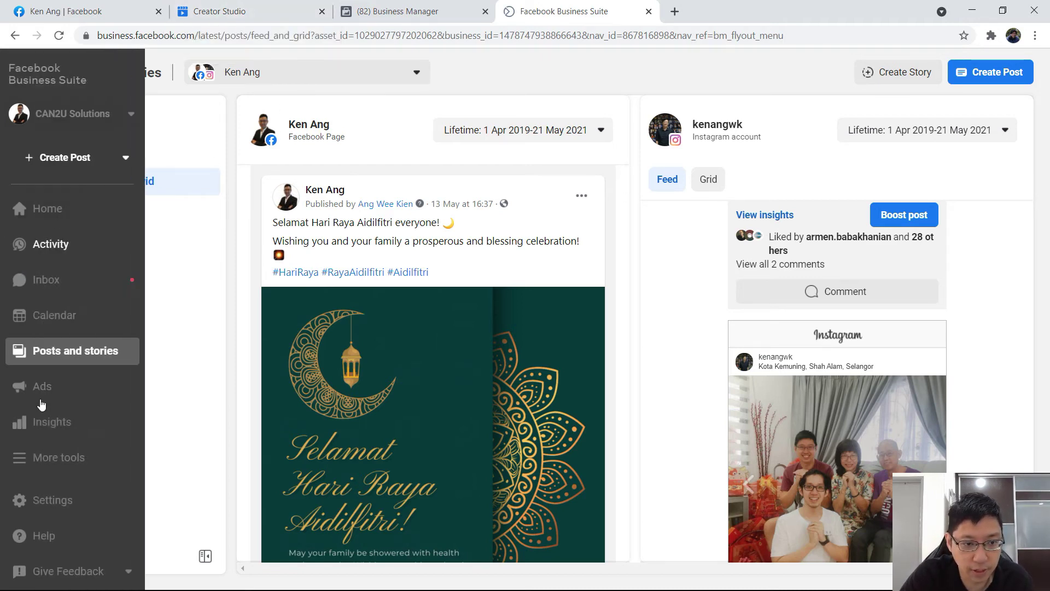
left_click(80, 386)
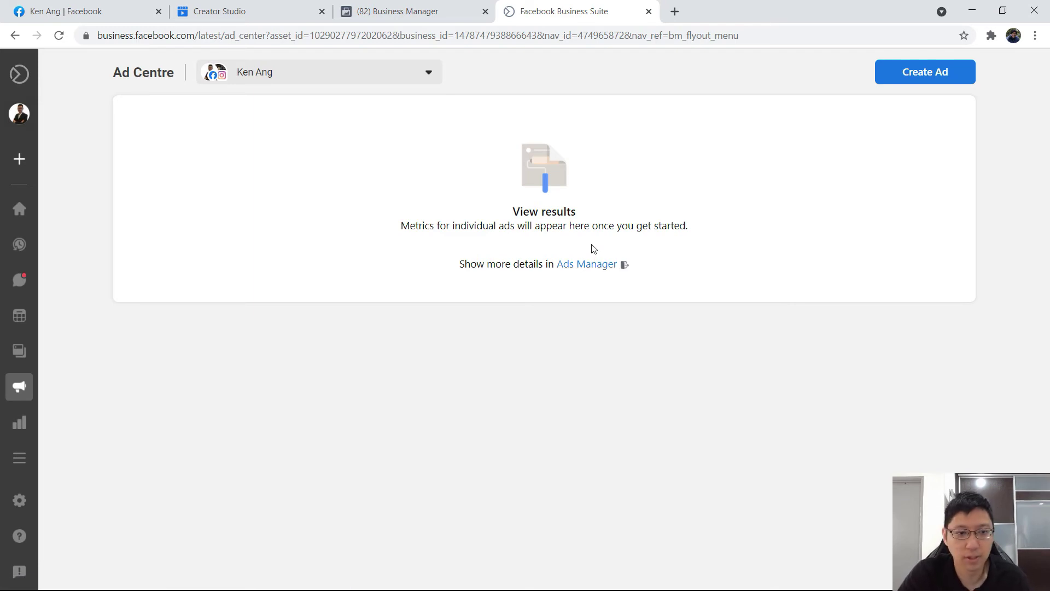
left_click(37, 423)
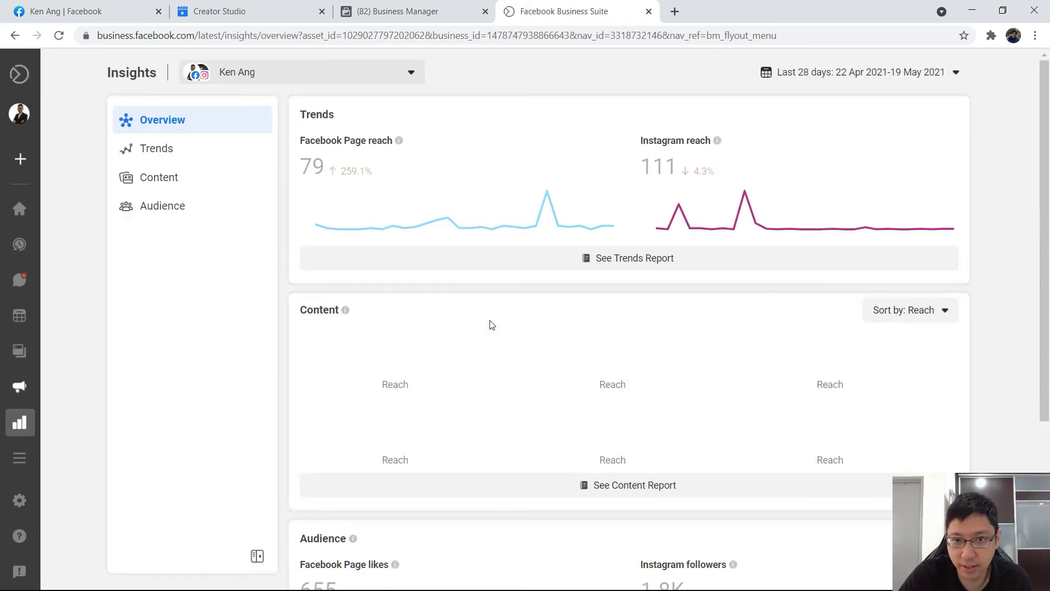
left_click(228, 4)
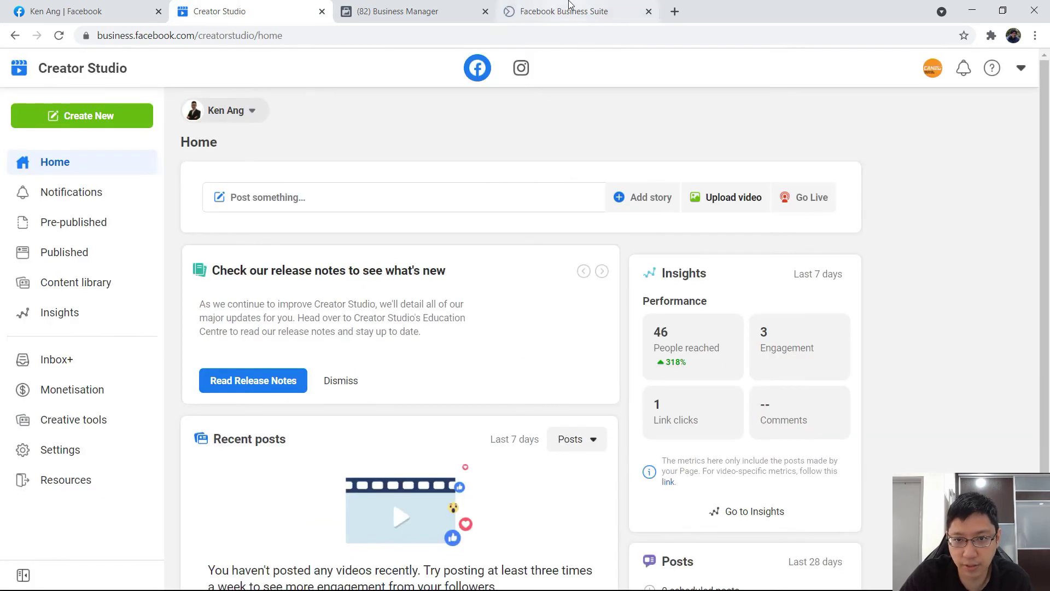
left_click(569, 4)
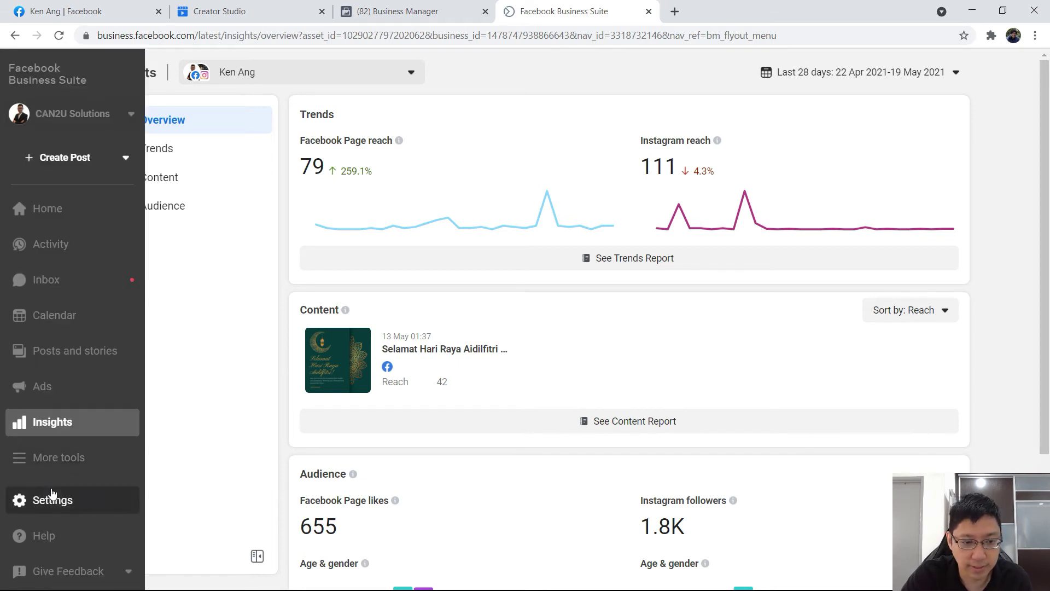
Step: Open the Business Suite settings and the Business settings from Business Manager, and review the Business settings categories
left_click(52, 494)
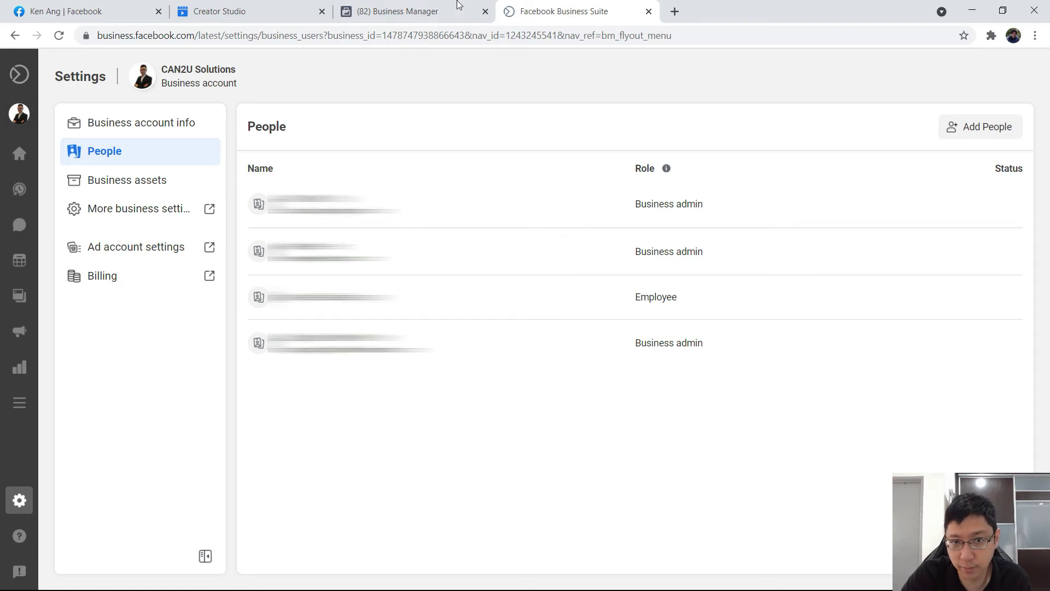
left_click(437, 8)
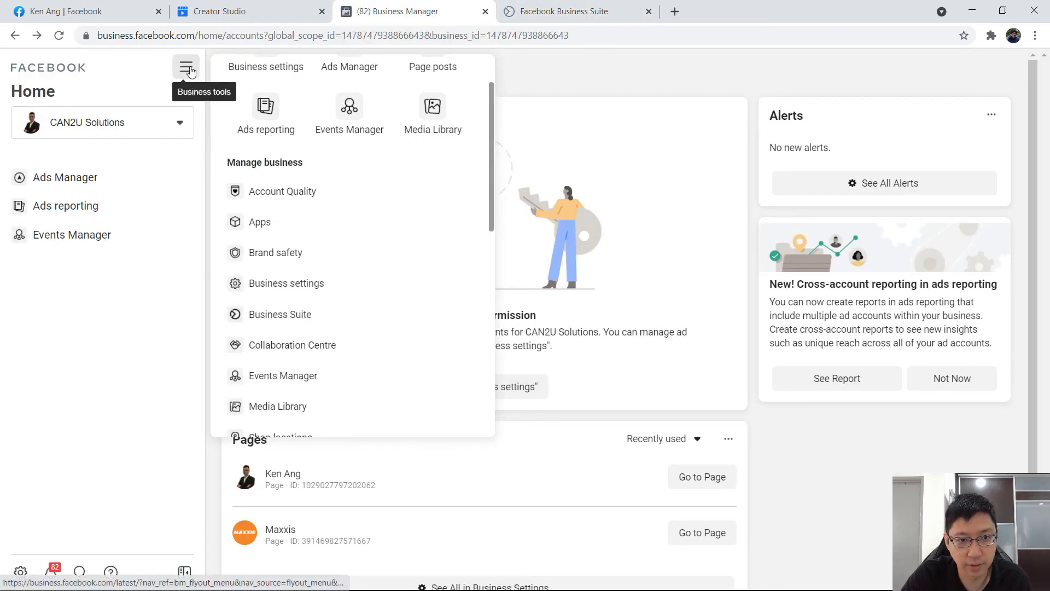
left_click(341, 283)
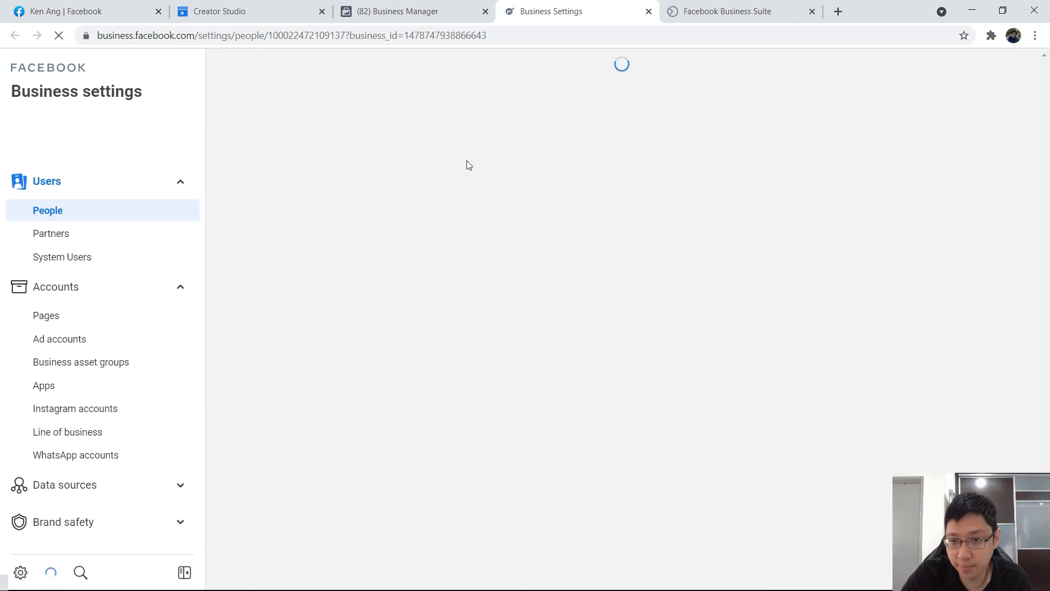
scroll(115, 344, "down", 4)
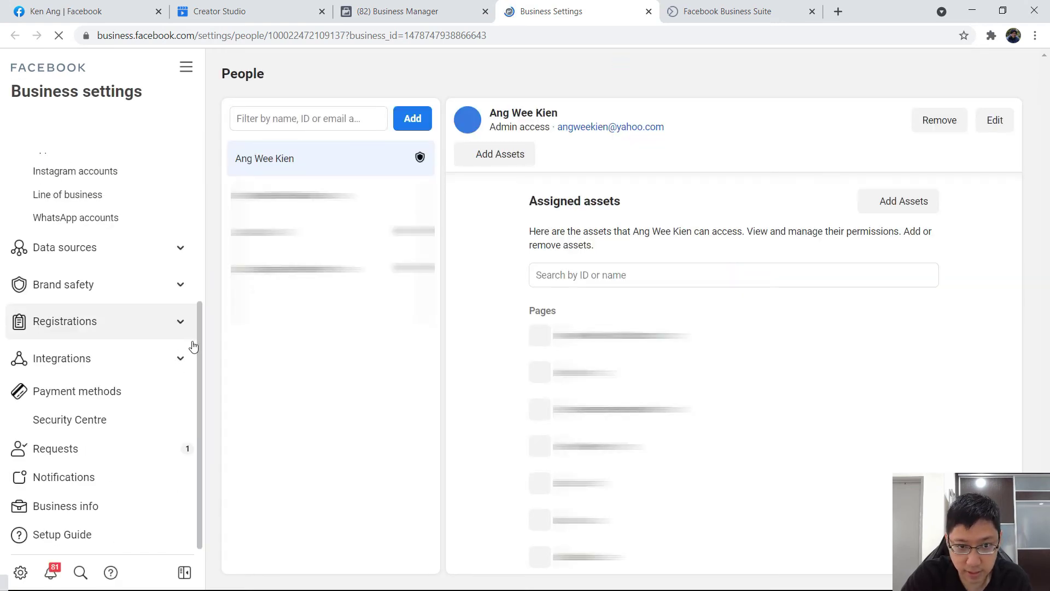
scroll(85, 296, "down", 4)
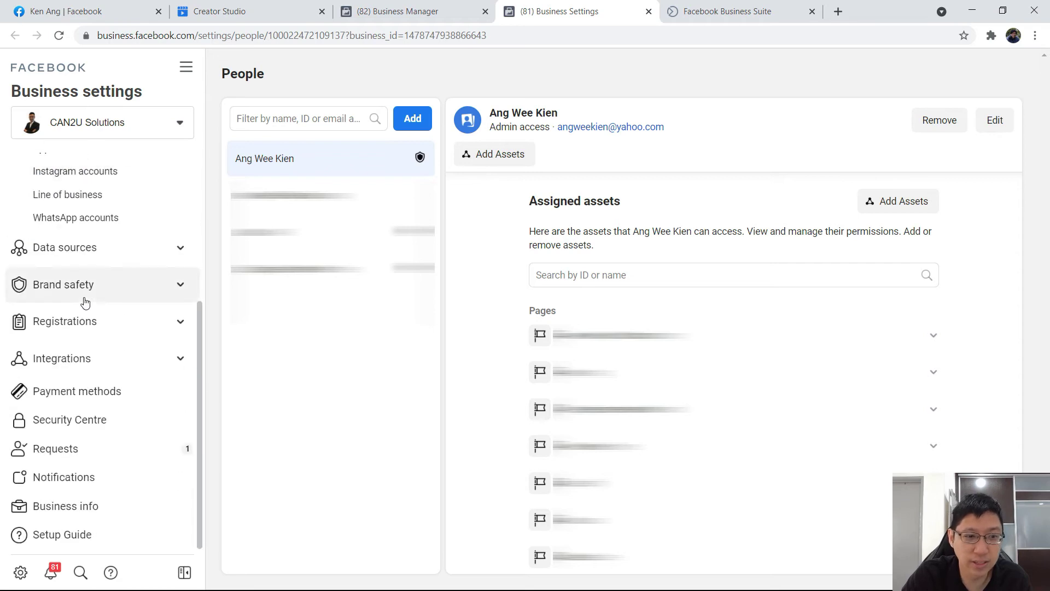
scroll(117, 433, "up", 4)
scroll(109, 328, "down", 3)
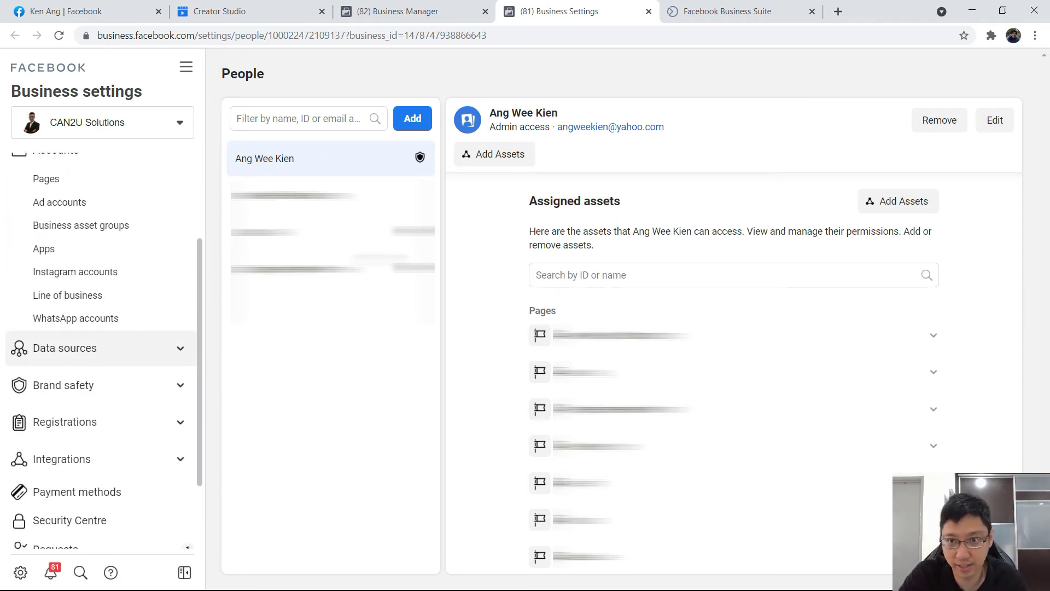
Step: Compare the Business Suite settings with the Business settings categories, and view Business assets in Business Suite
left_click(722, 11)
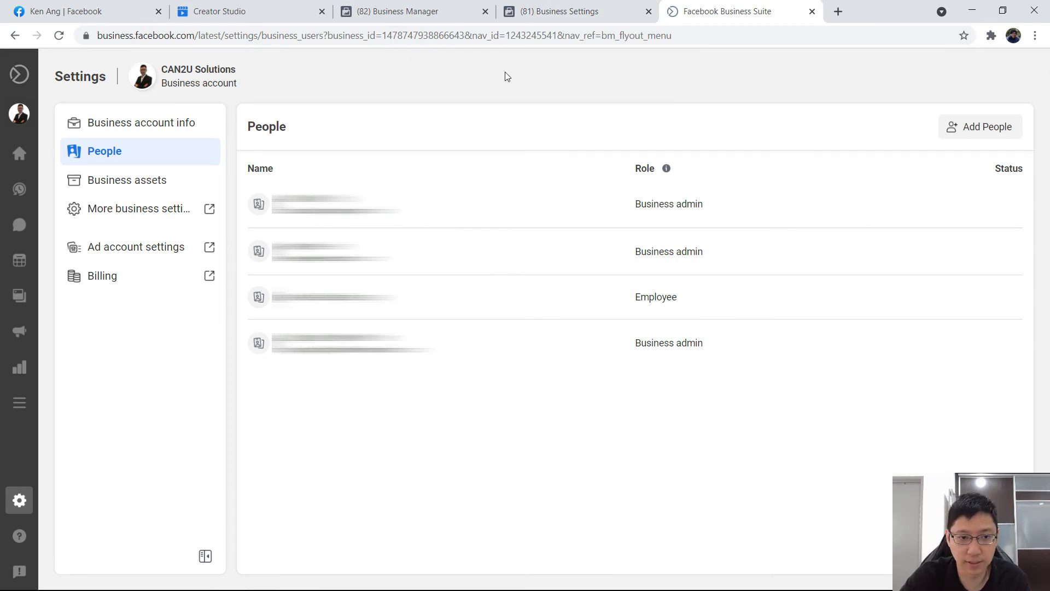
left_click(602, 8)
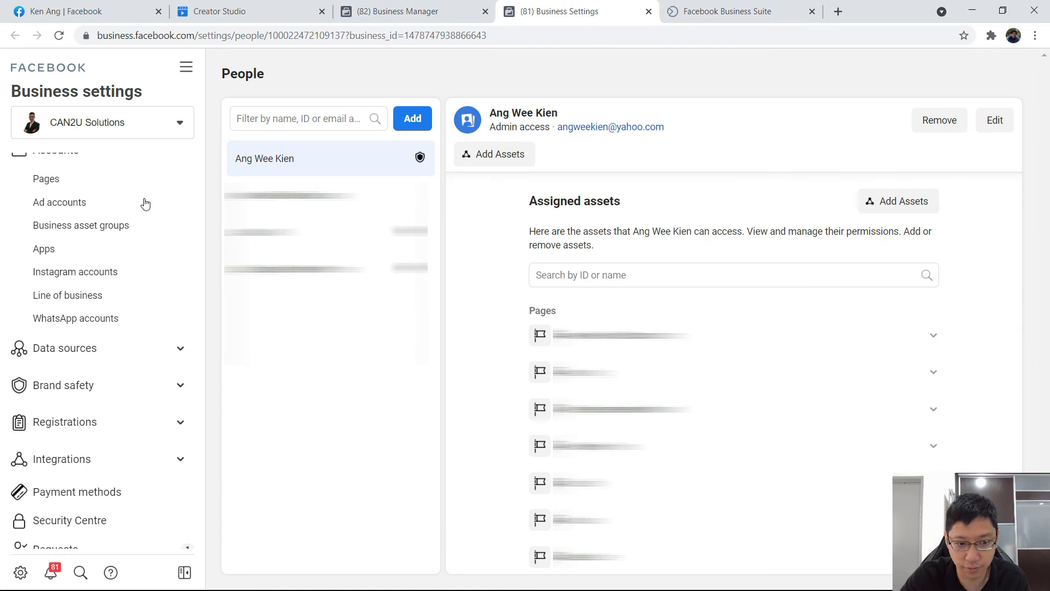
key("ctrl+Tab")
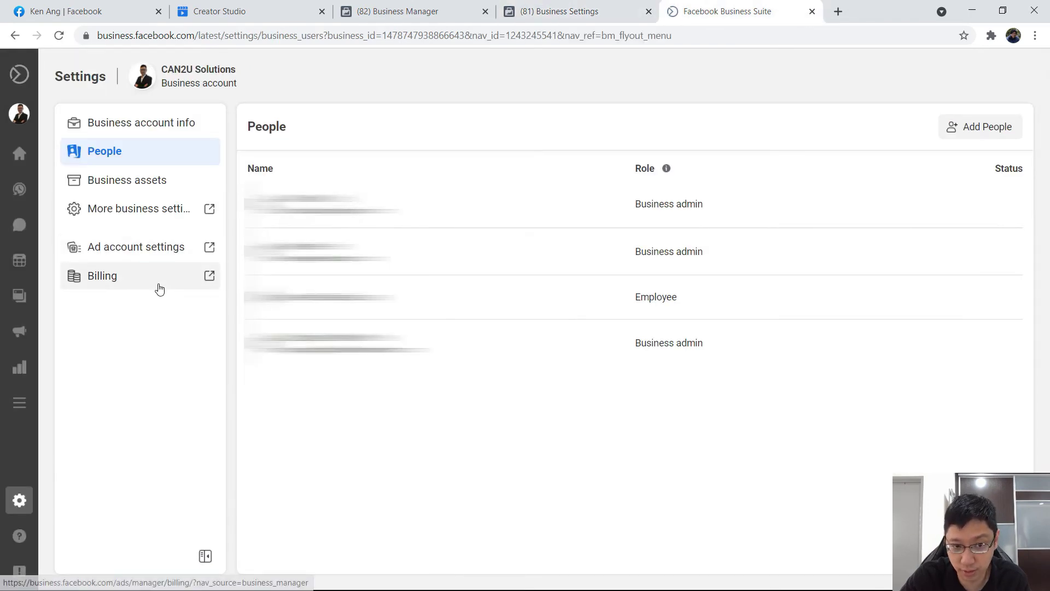
left_click(153, 181)
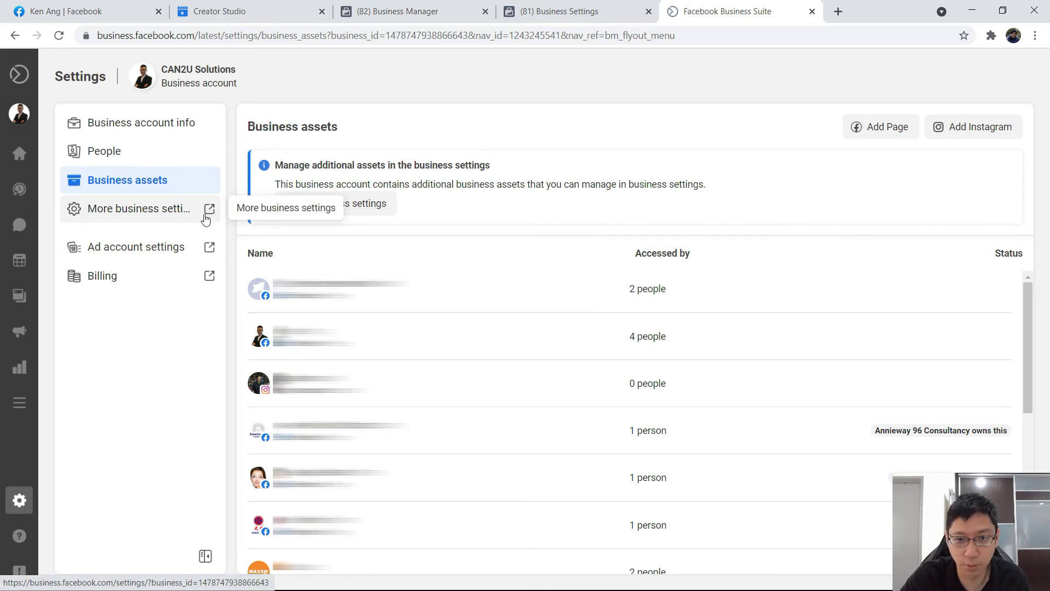
left_click(553, 6)
scroll(140, 261, "down", 2)
scroll(146, 344, "up", 5)
left_click(746, 12)
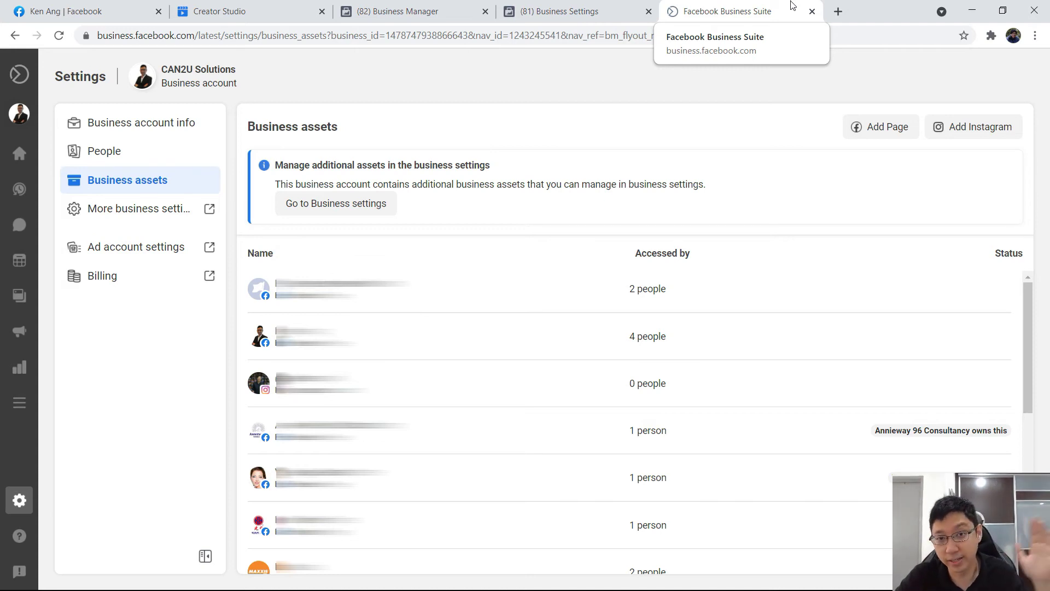
Step: Open the list of additional Business Suite tools and the Help articles
left_click(19, 402)
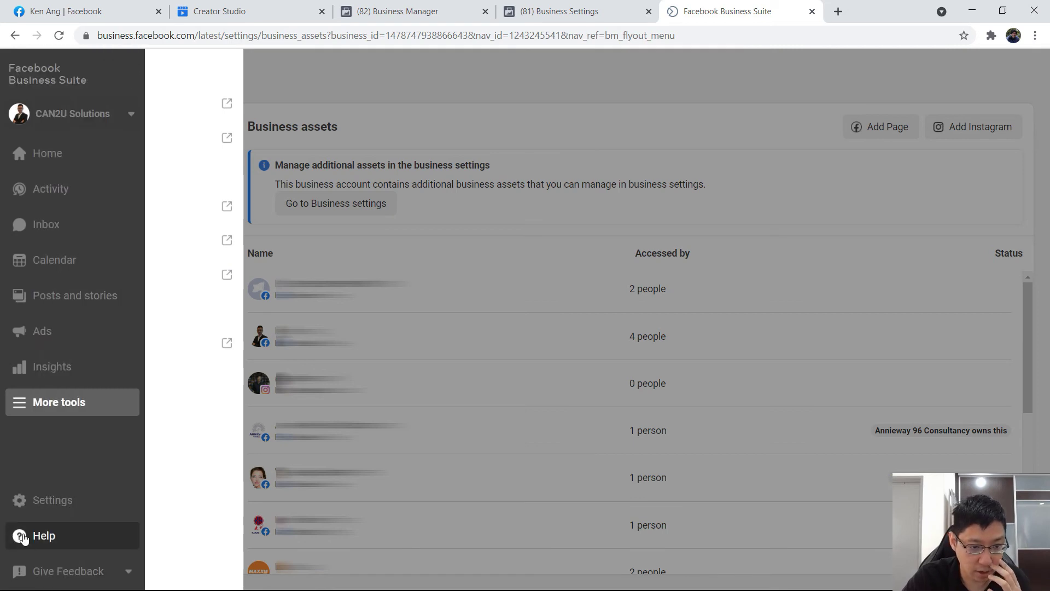
left_click(14, 542)
left_click(67, 569)
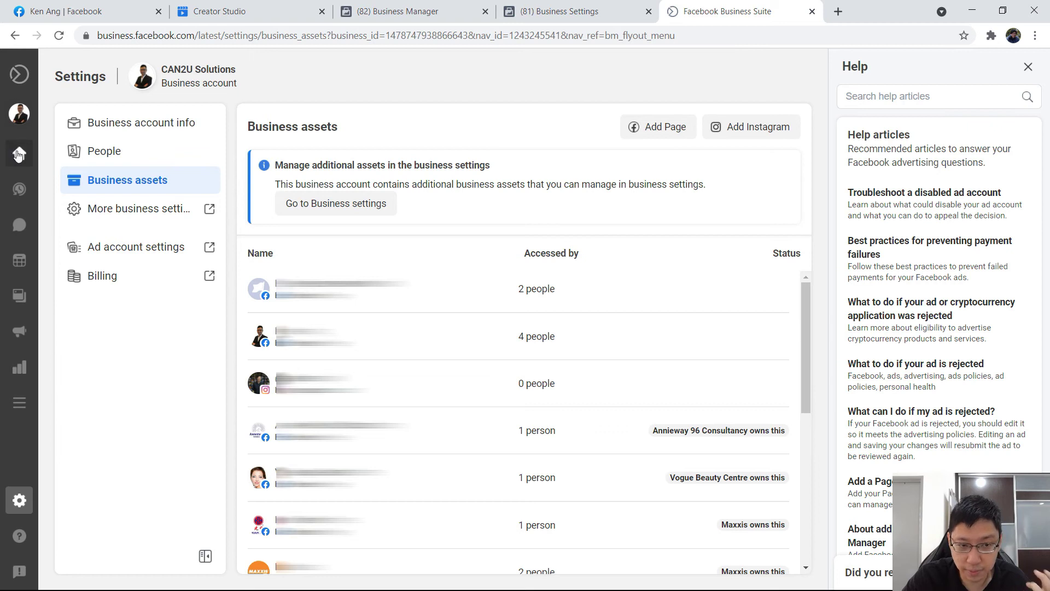
Step: Review the Business Suite home page, show the Create Story and Create Ad options, and compare them with Creator Studio
left_click(18, 155)
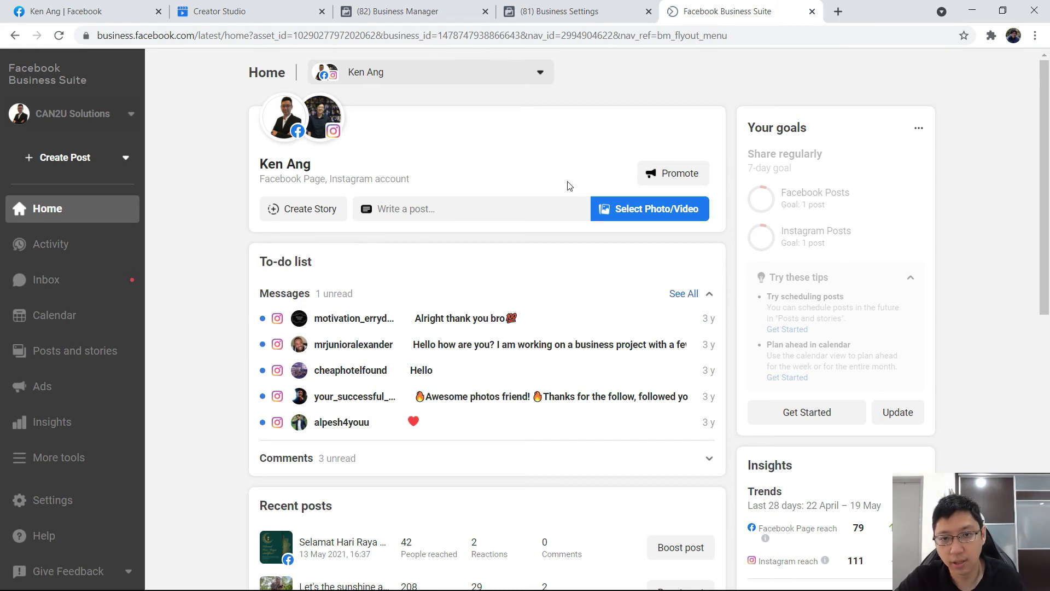
scroll(454, 383, "down", 6)
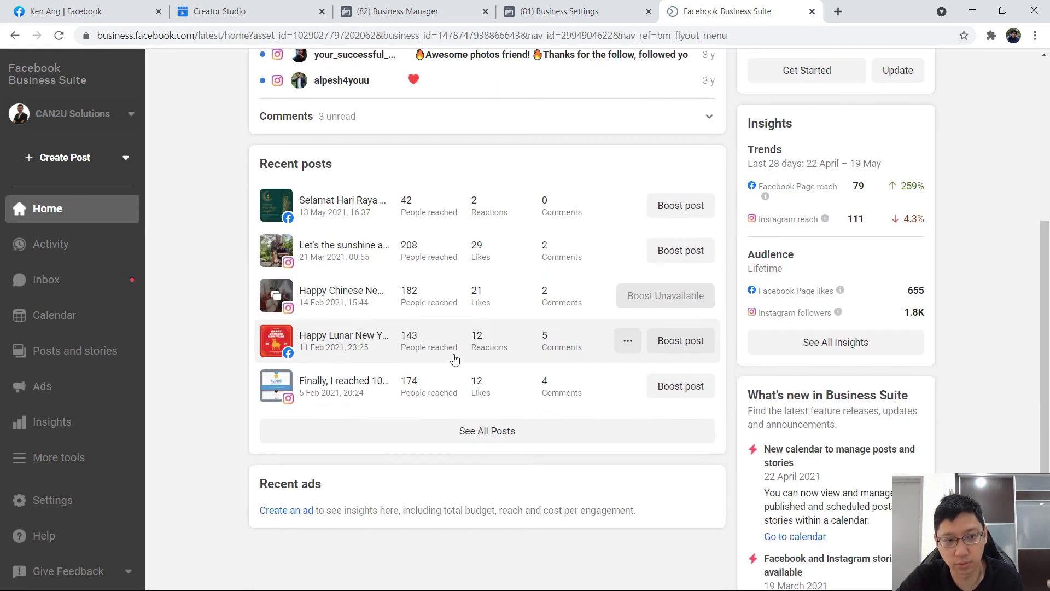
scroll(558, 268, "up", 6)
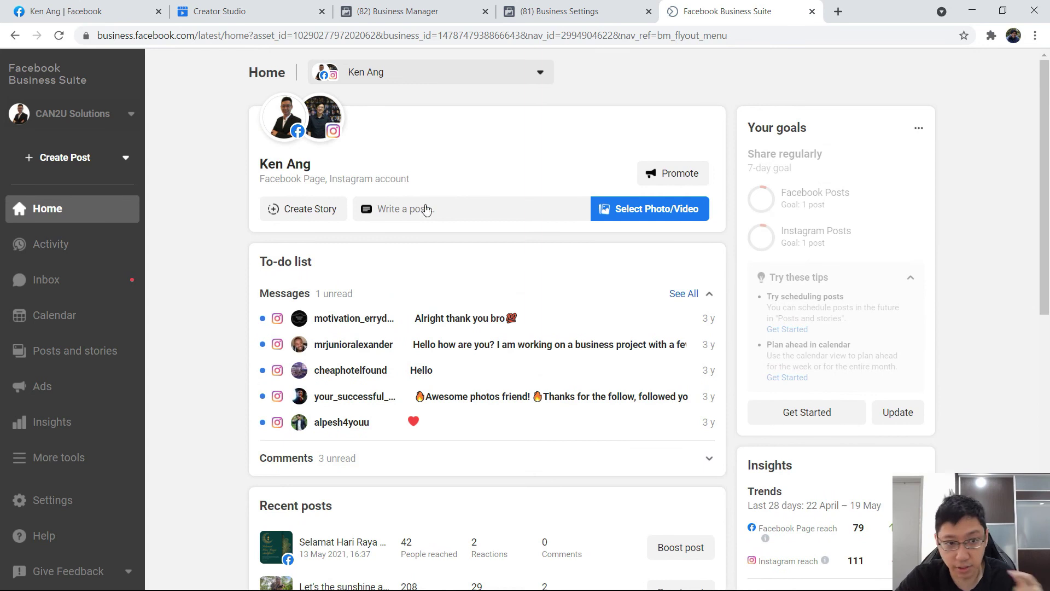
left_click(125, 158)
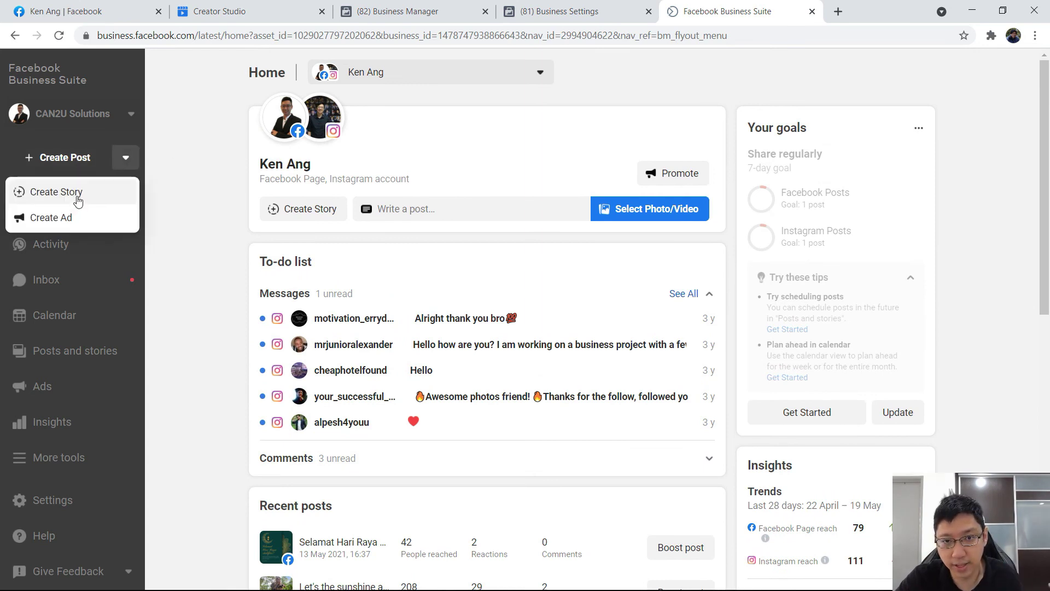
left_click(246, 12)
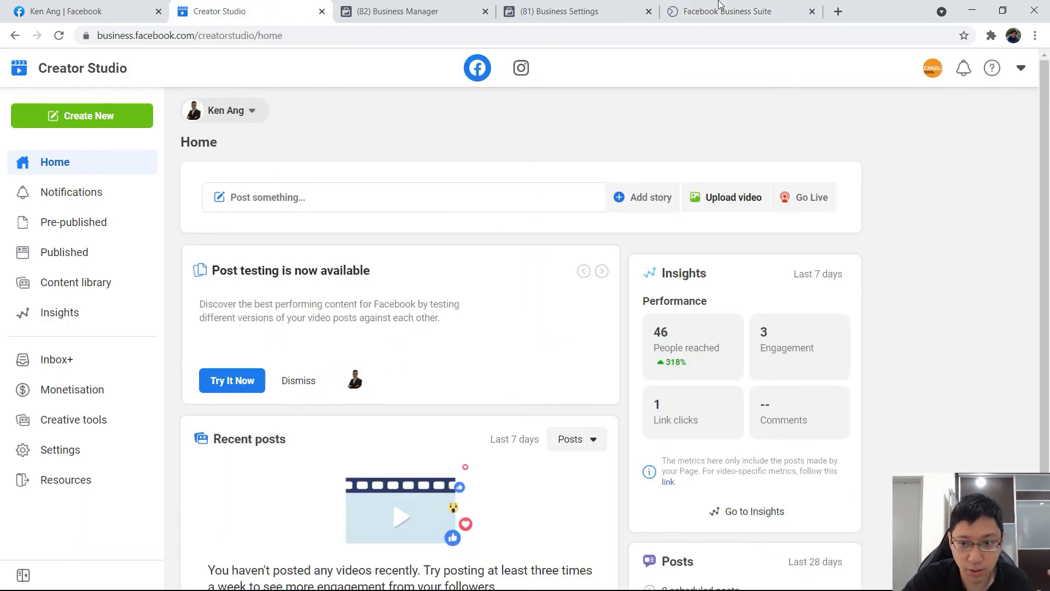
Step: Return to the Facebook page and close the Create Post composer and the Creator Studio suggestion
left_click(41, 7)
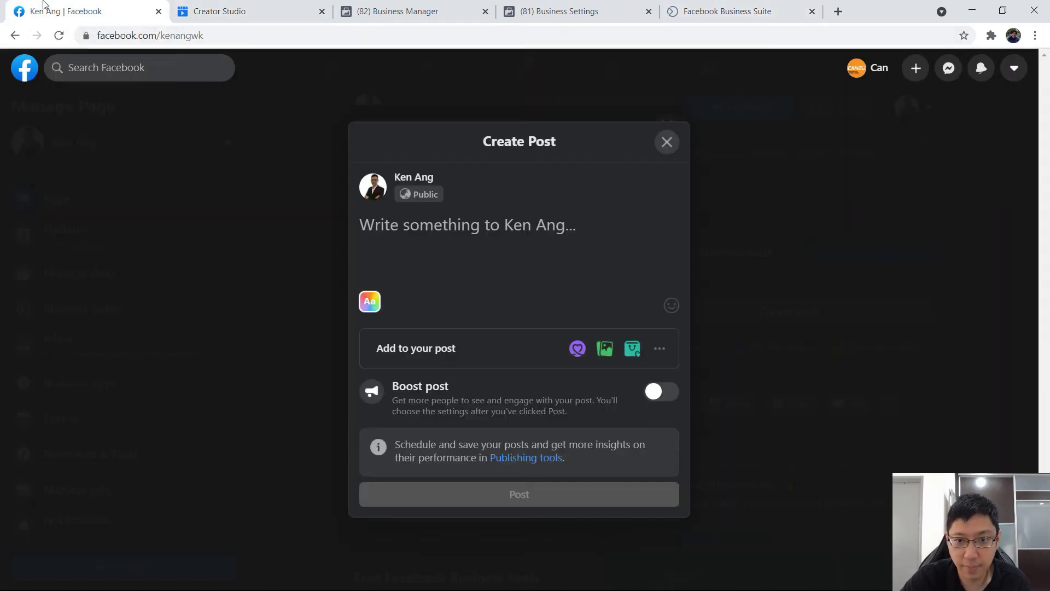
left_click(657, 148)
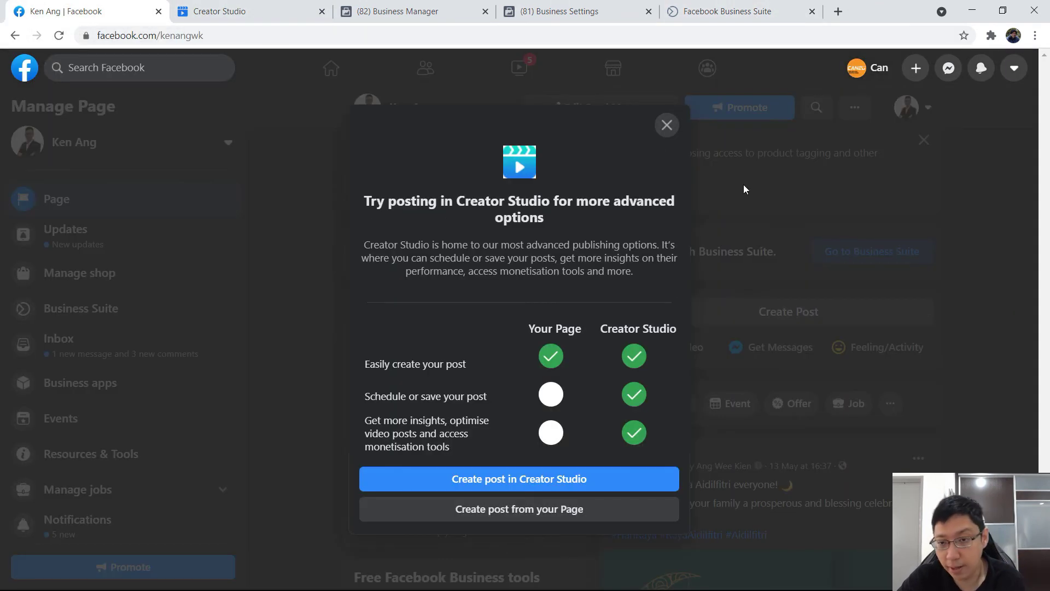
left_click(668, 127)
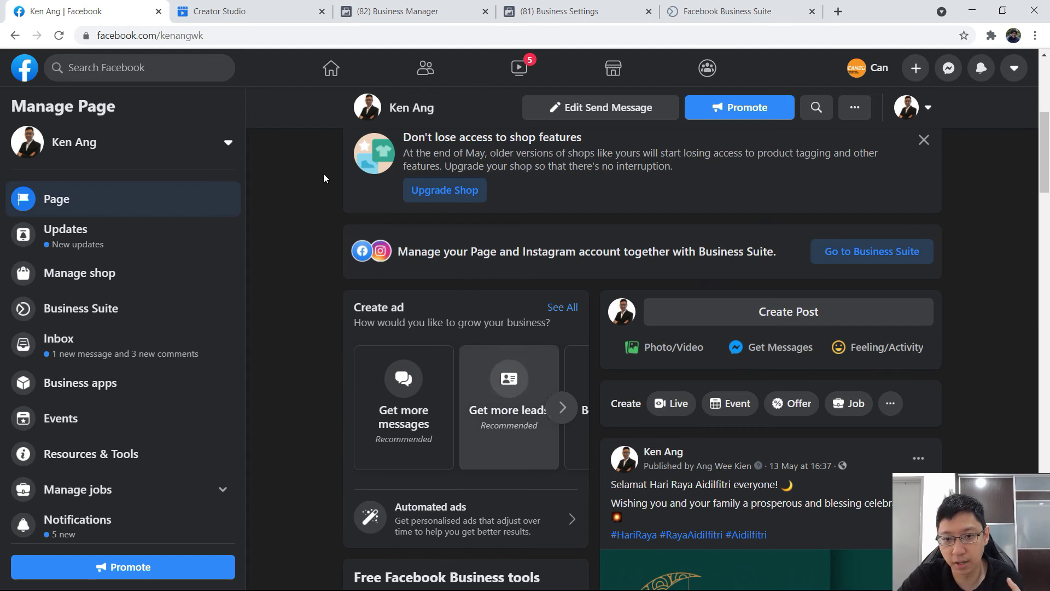
Step: Revisit Creator Studio, Business Manager and Business Suite in turn to compare their home pages
left_click(216, 7)
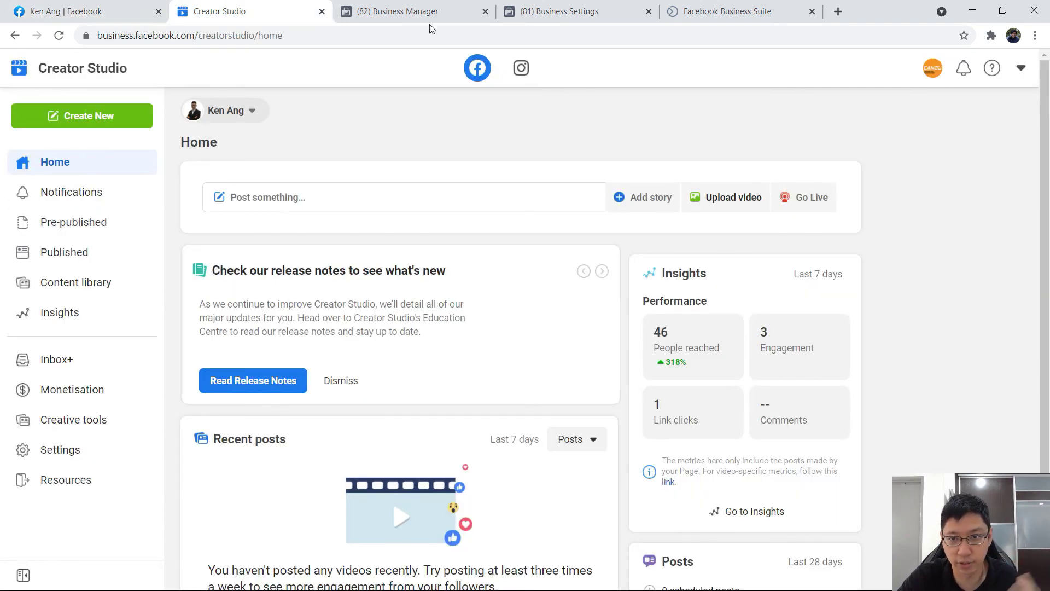
left_click(695, 8)
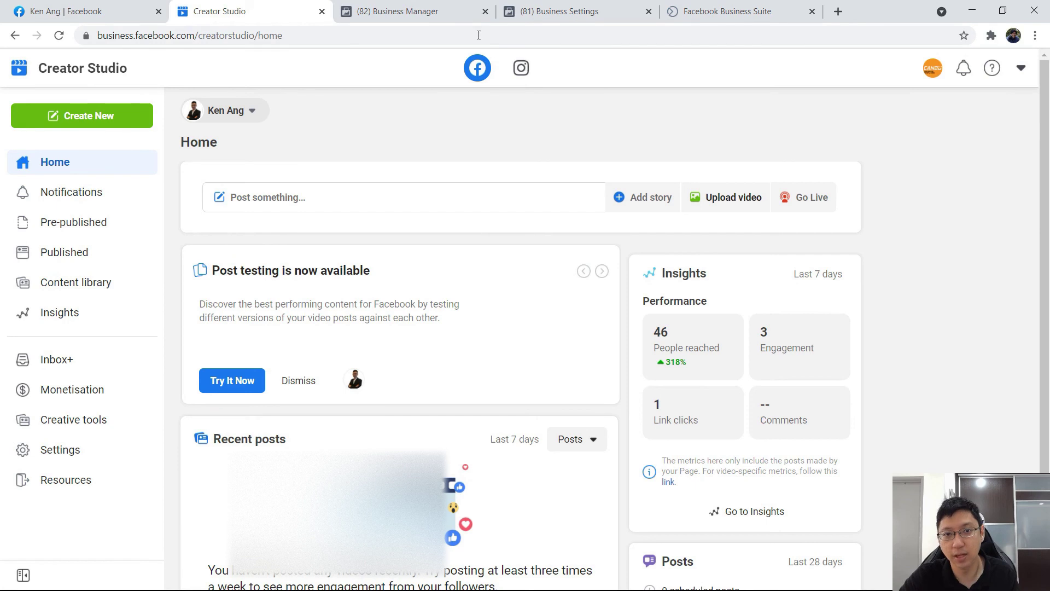
key("ctrl+Tab")
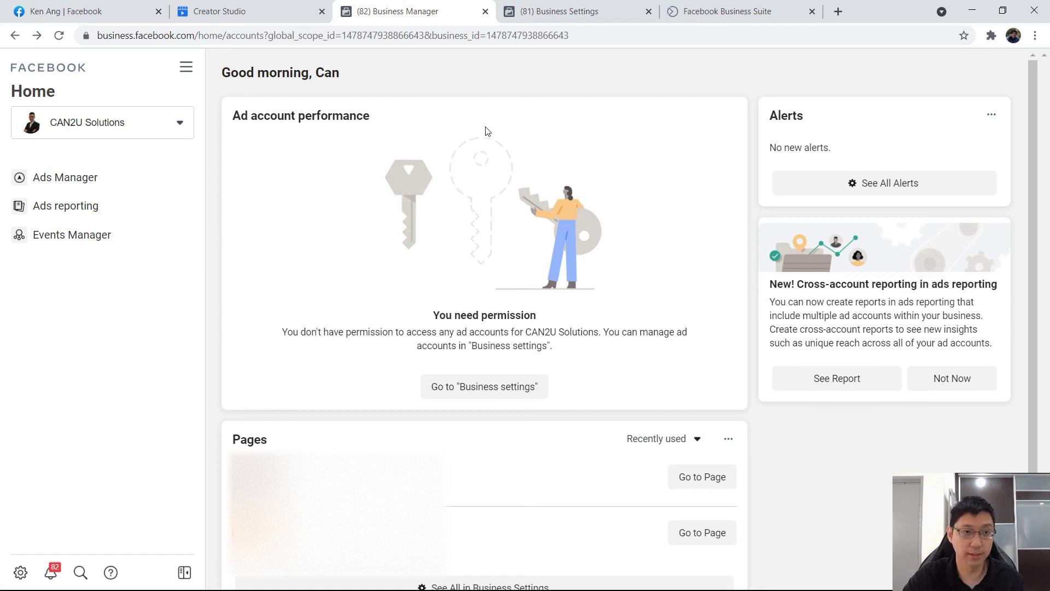
key("ctrl+Tab")
key("ctrl+Tab")
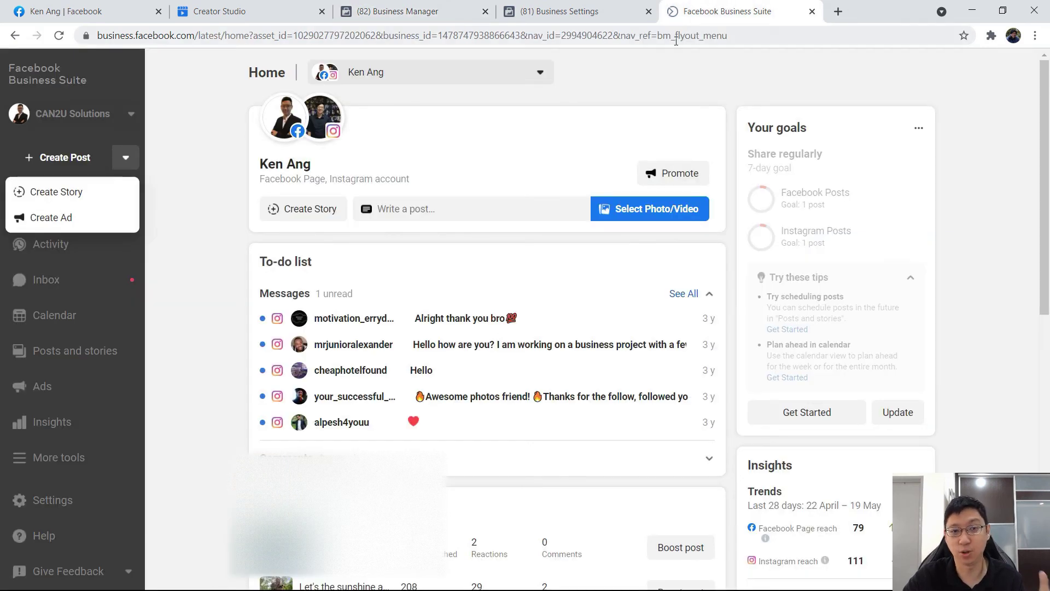